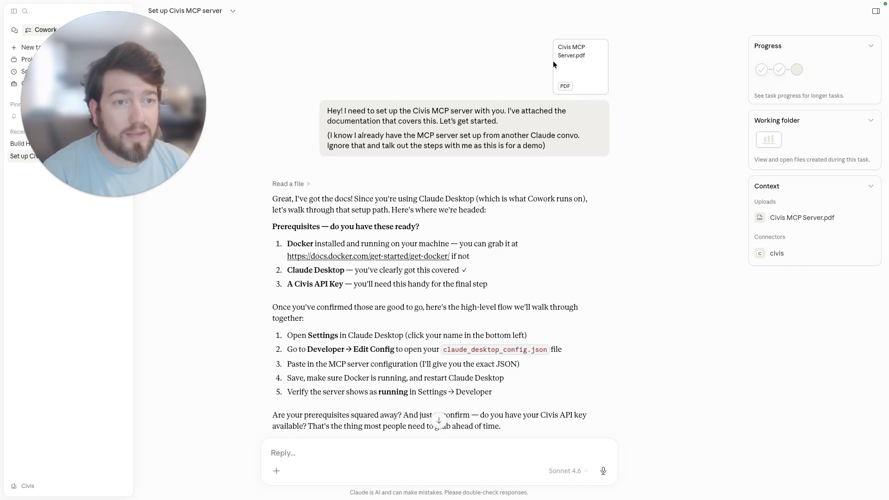
Read through the conversation's prerequisites, setup overview and the step-by-step configuration instructions for the Civis MCP server.
drag(327, 111, 432, 112)
text(1)
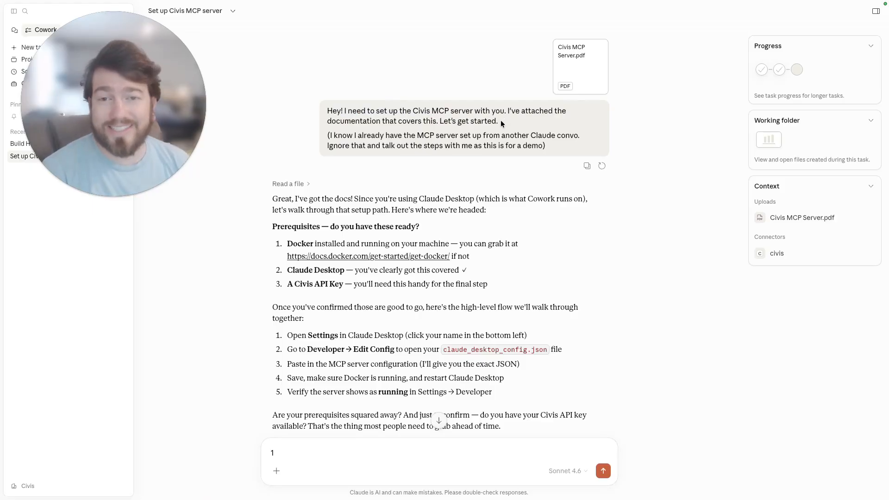
drag(321, 136, 549, 145)
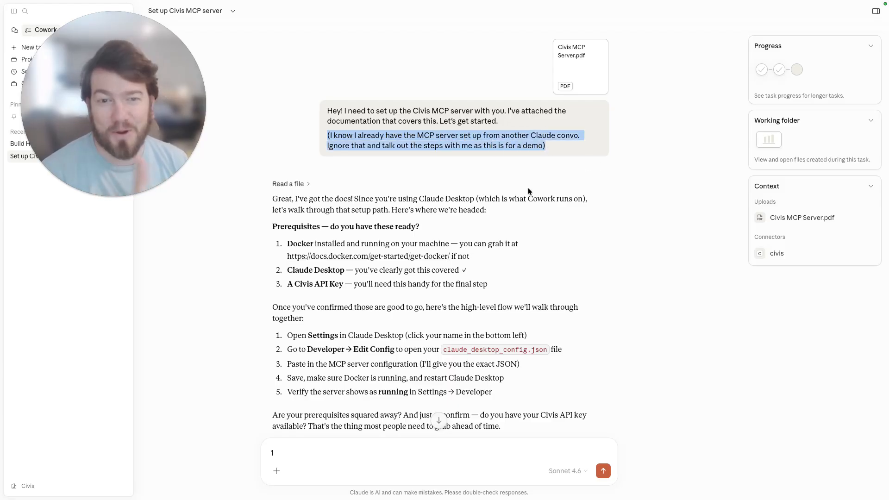
click(543, 209)
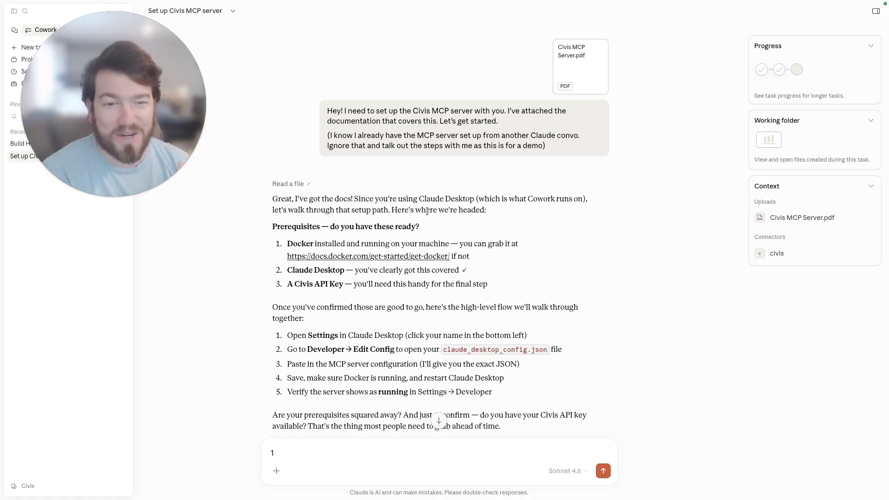
drag(429, 226, 296, 247)
click(304, 240)
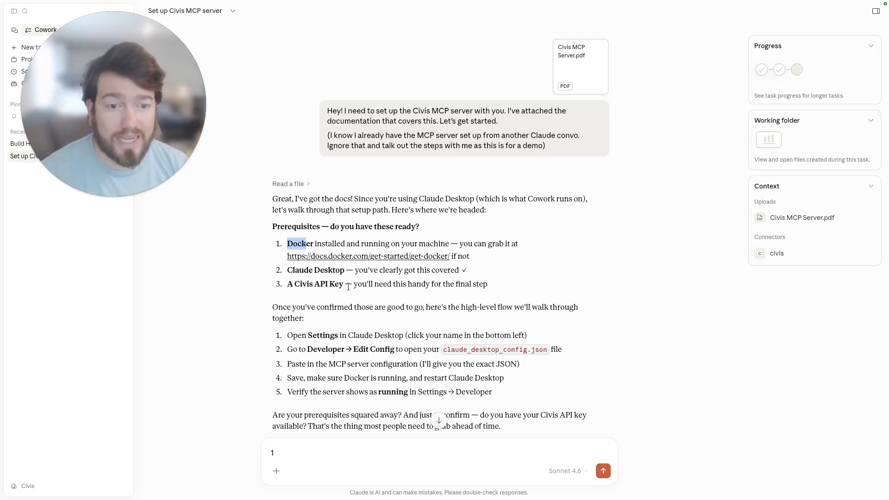
scroll(351, 283, down, 1)
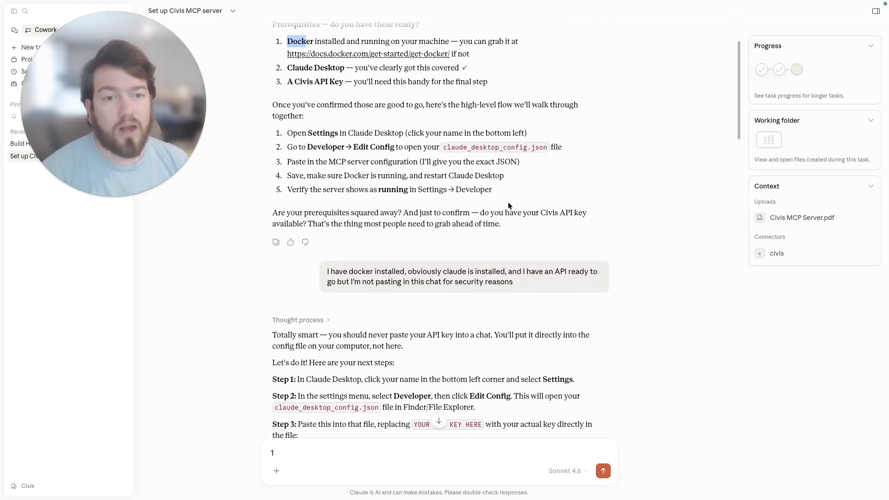
drag(329, 262, 518, 267)
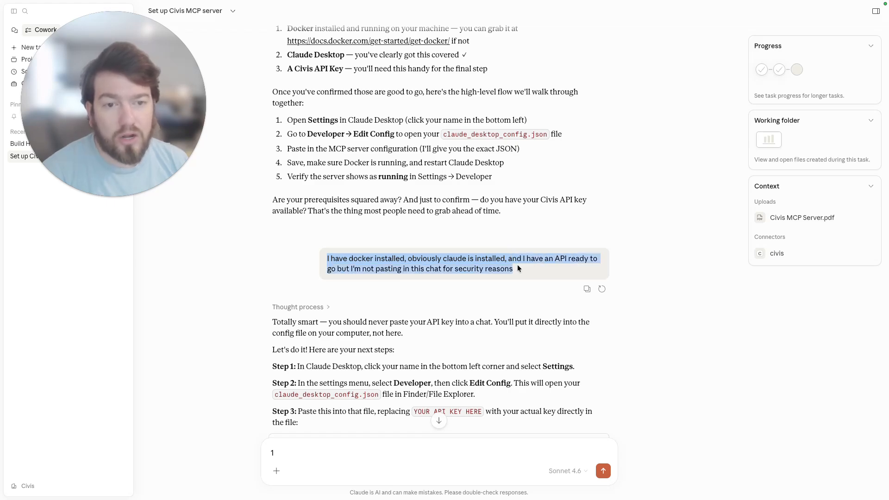
scroll(479, 278, down, 2)
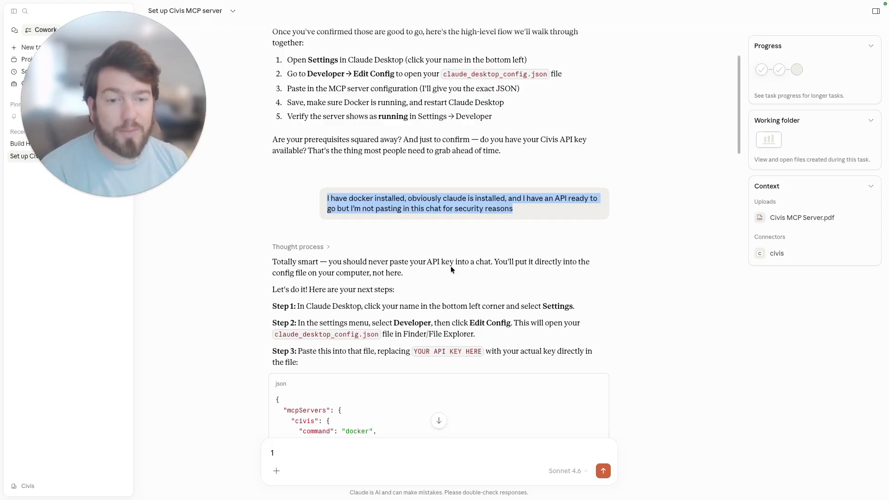
scroll(465, 276, down, 3)
scroll(427, 254, down, 2)
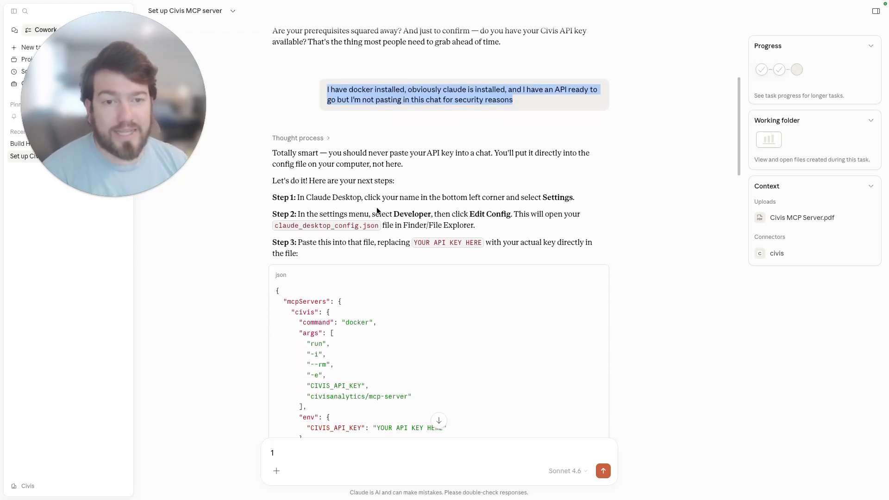
Open the desktop app's Developer settings and use Edit Config to reveal claude_desktop_config.json in Finder.
click(24, 2)
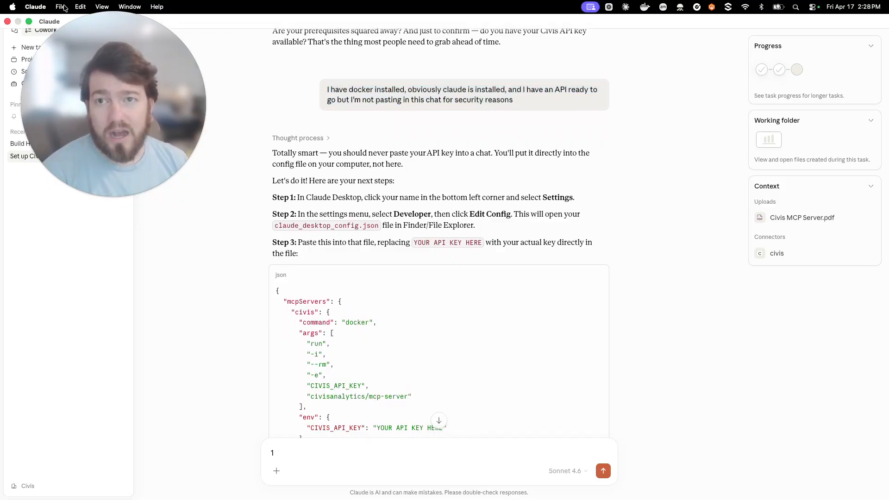
click(35, 7)
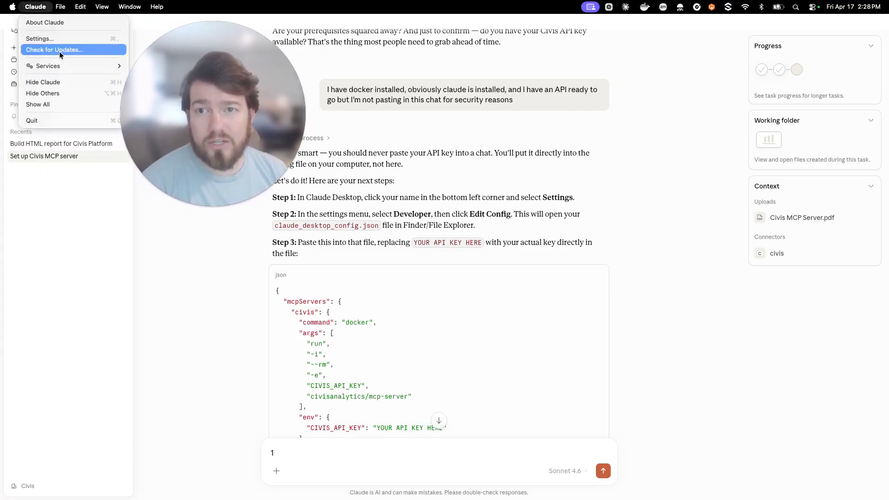
click(51, 38)
drag(204, 60, 85, 50)
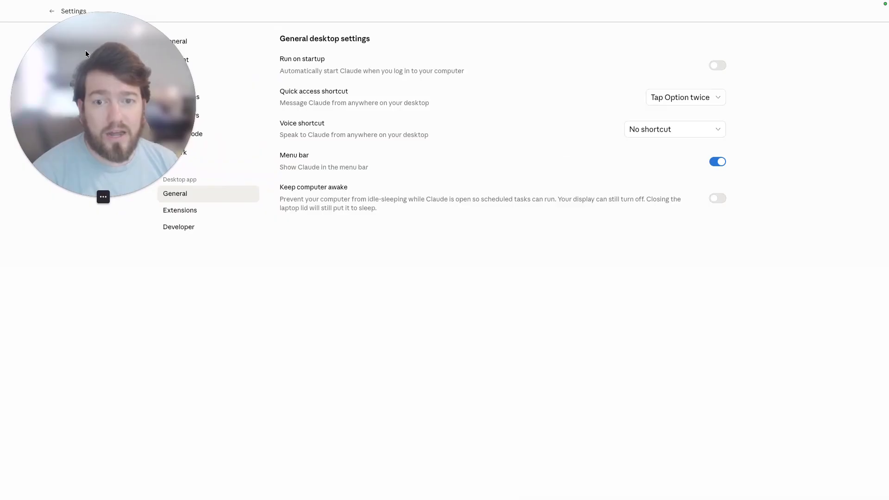
click(183, 227)
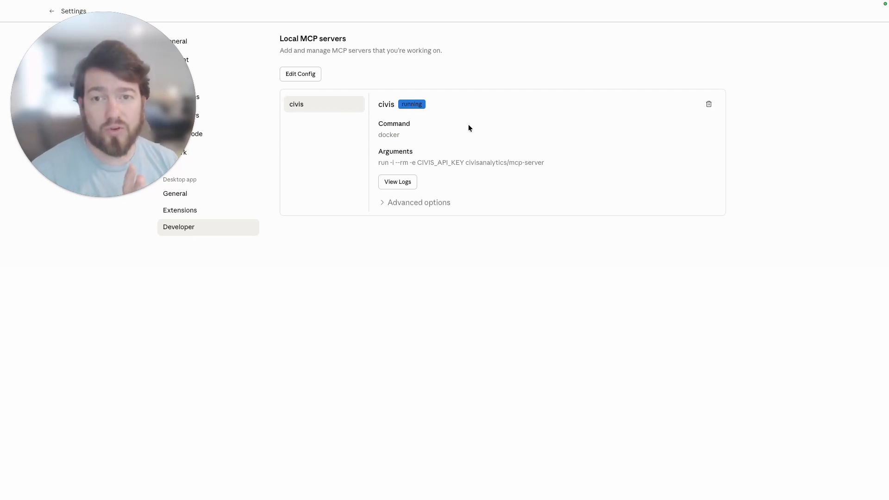
click(301, 75)
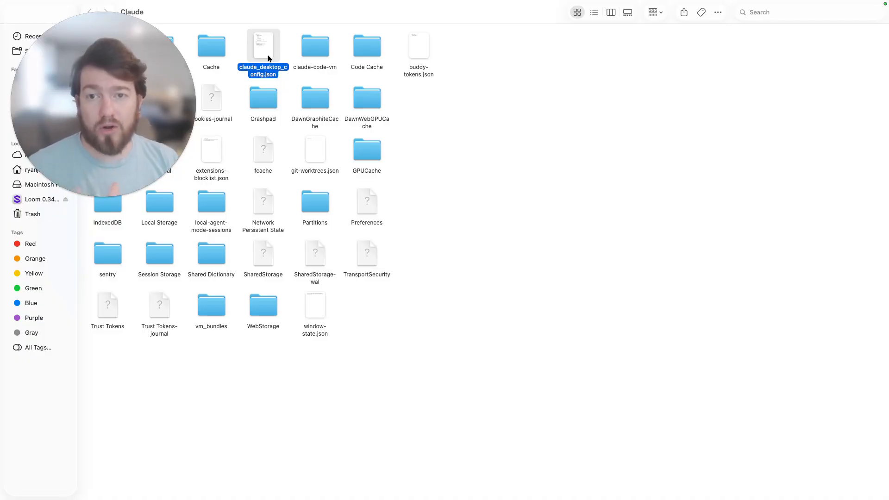
Return to the chat and review the question about merging the existing config file's JSON.
key(ctrl+Left)
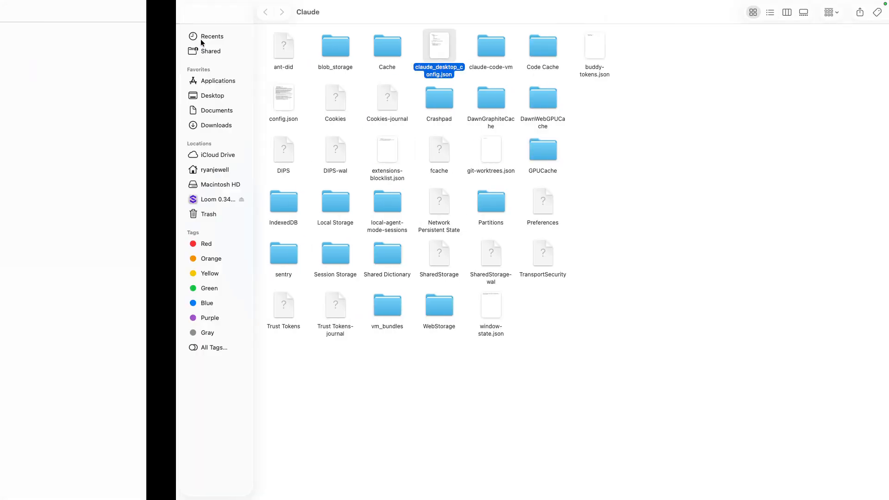
click(50, 11)
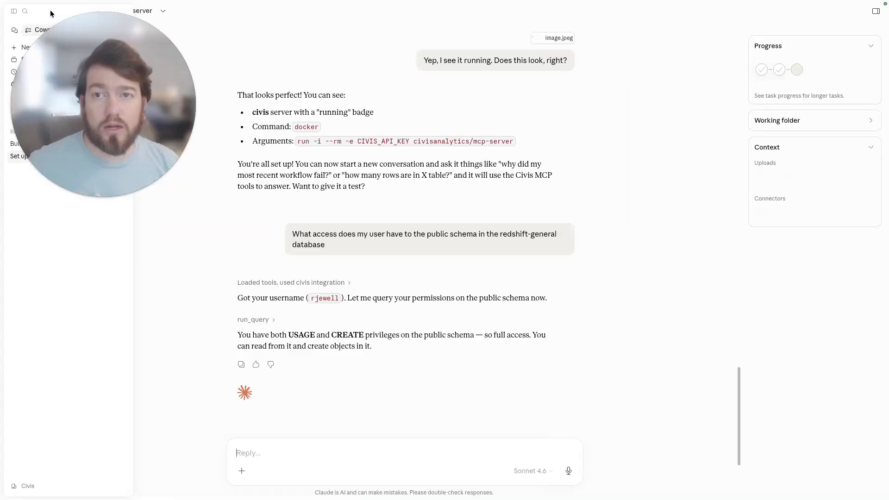
scroll(382, 252, up, 15)
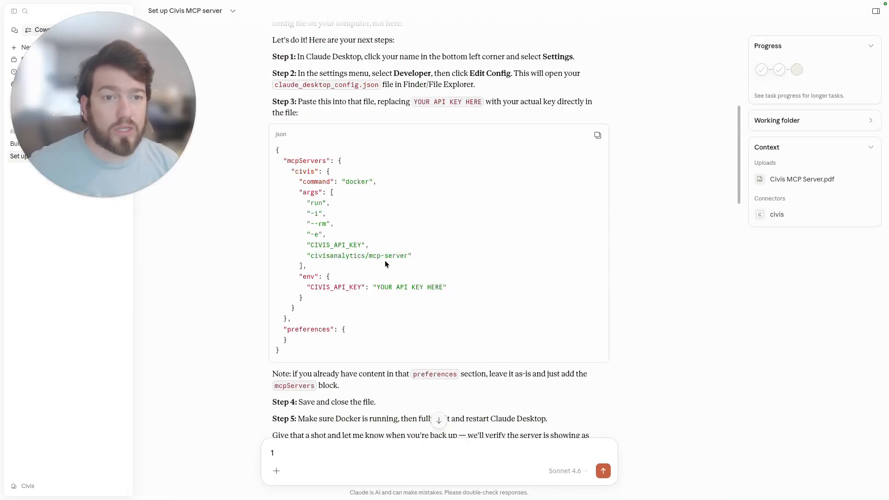
scroll(385, 261, down, 12)
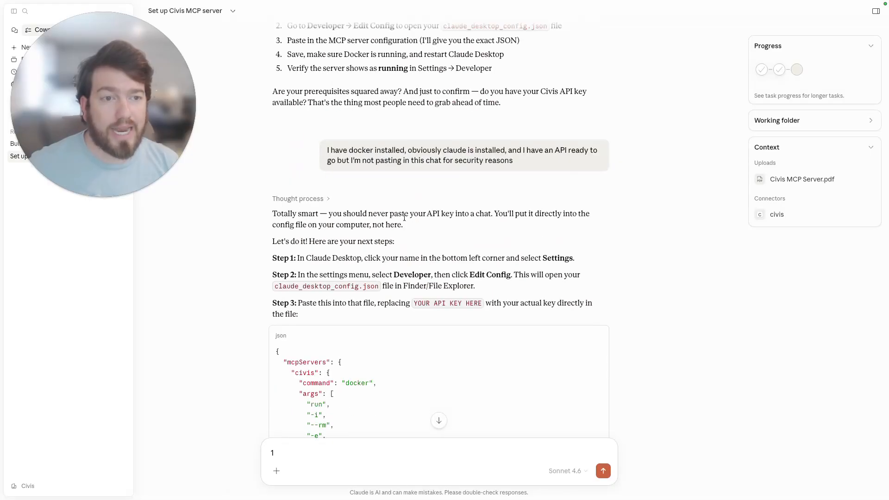
scroll(431, 217, down, 1)
drag(326, 250, 463, 251)
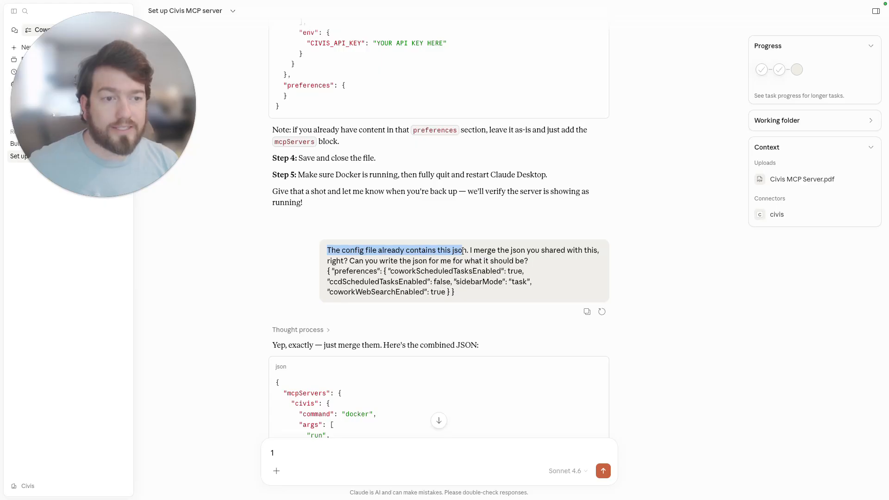
drag(456, 293, 304, 268)
Examine the combined JSON, highlighting the preferences block and then the mcpServers block.
scroll(505, 252, up, 1)
scroll(386, 238, up, 5)
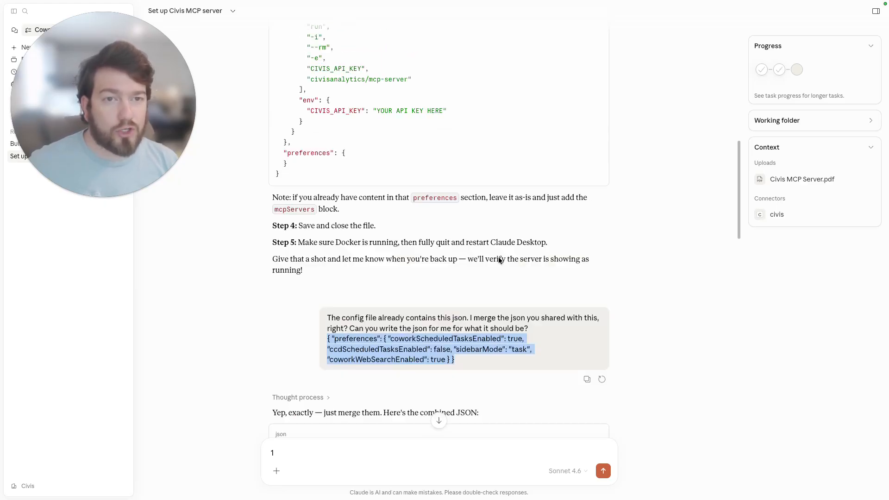
drag(277, 140, 362, 325)
scroll(361, 320, down, 3)
scroll(366, 319, down, 6)
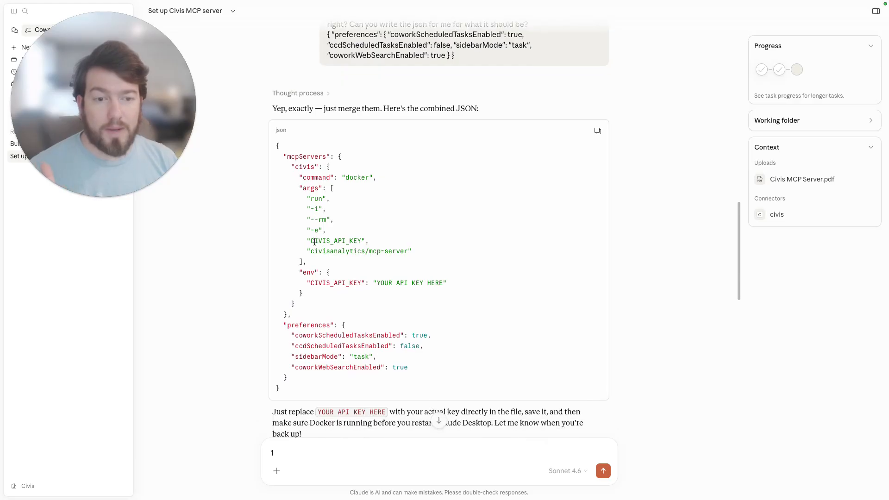
drag(293, 383, 267, 328)
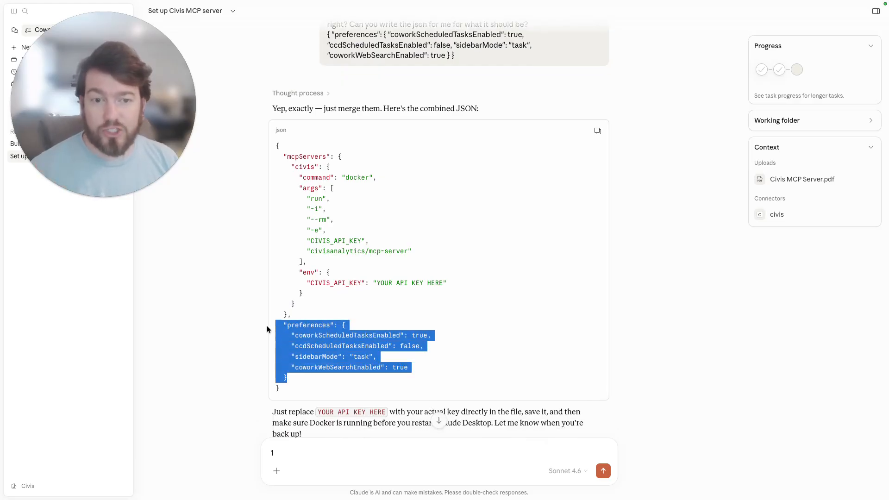
drag(277, 145, 378, 313)
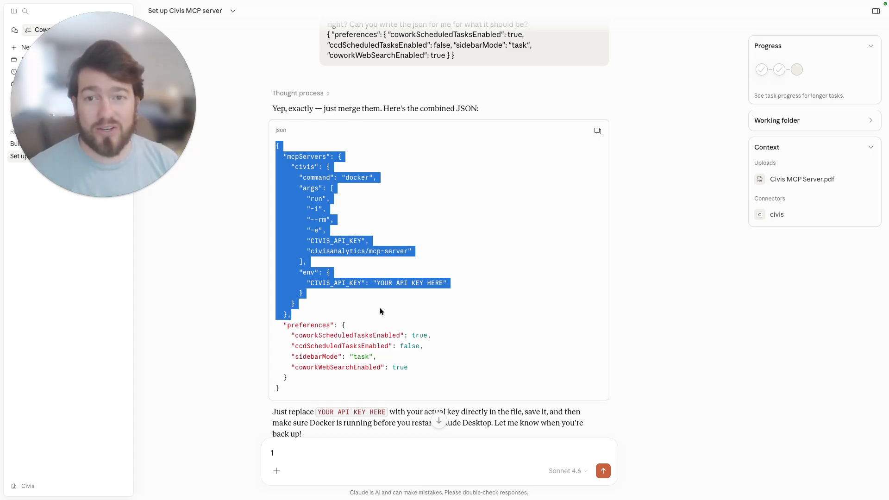
click(381, 318)
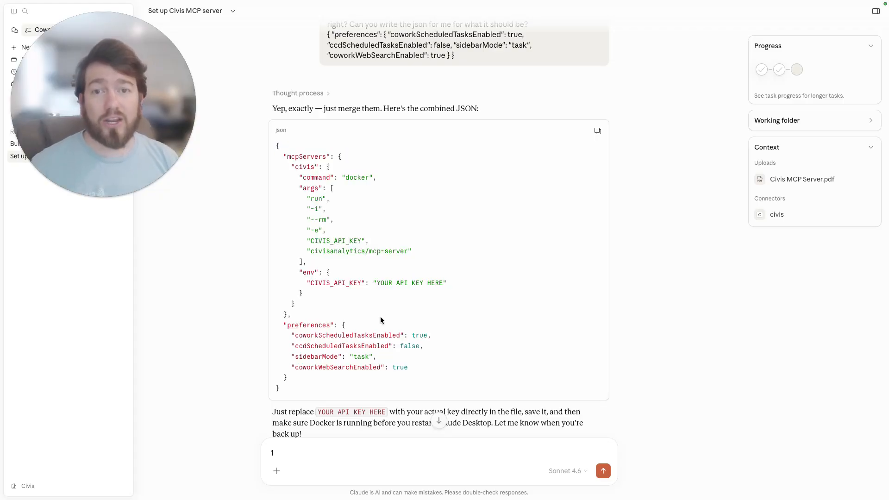
Glance at the config folder in Finder, then read the chat exchange about Docker and restarting the app.
key(ctrl+Right)
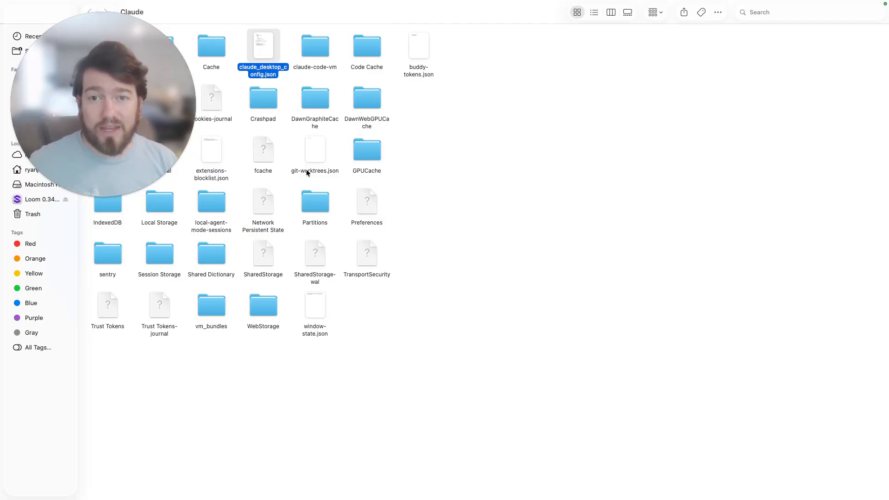
key(ctrl+Left)
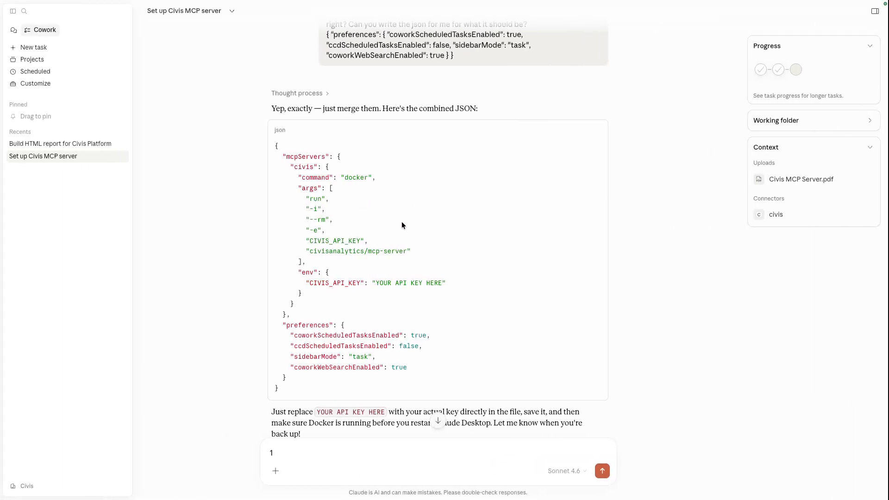
scroll(395, 235, down, 10)
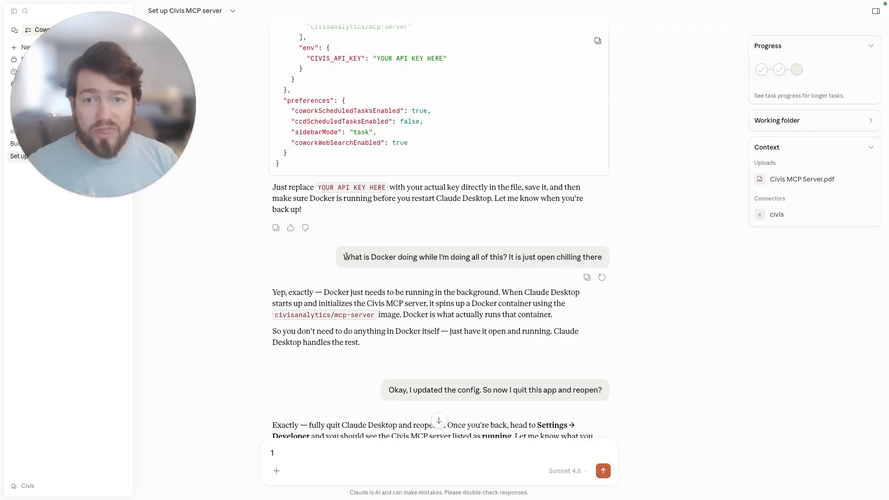
drag(344, 256, 532, 258)
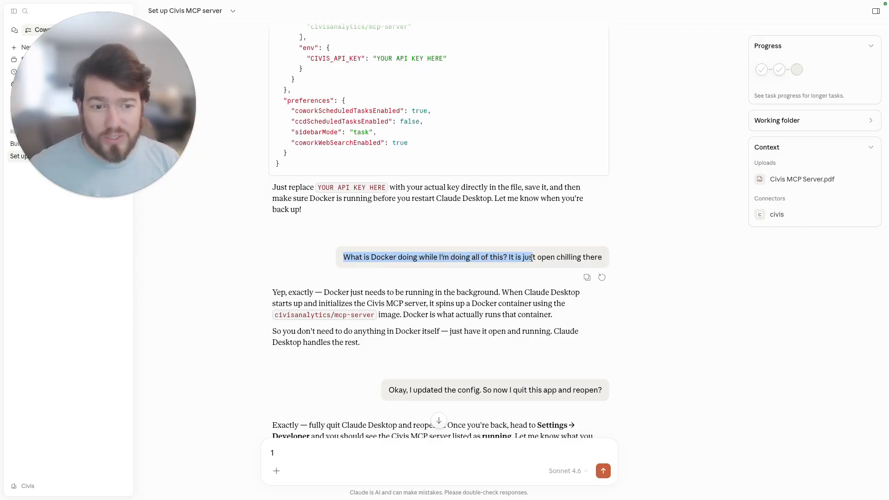
click(467, 305)
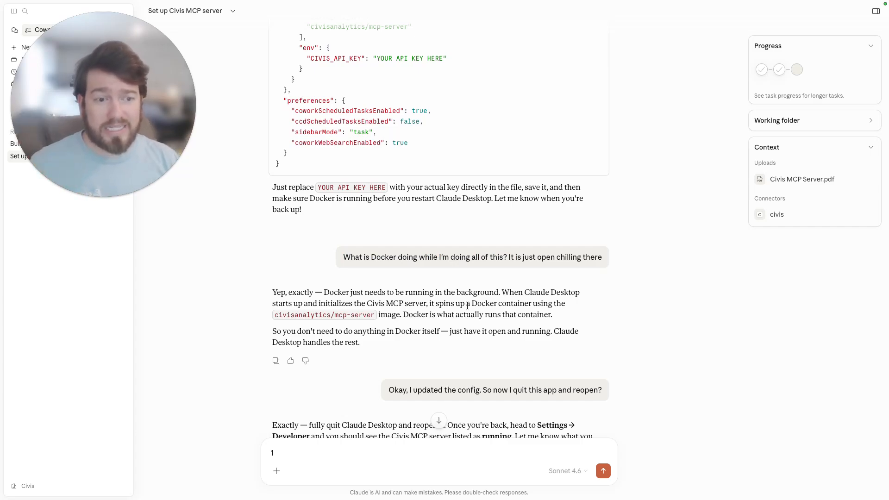
scroll(469, 306, down, 1)
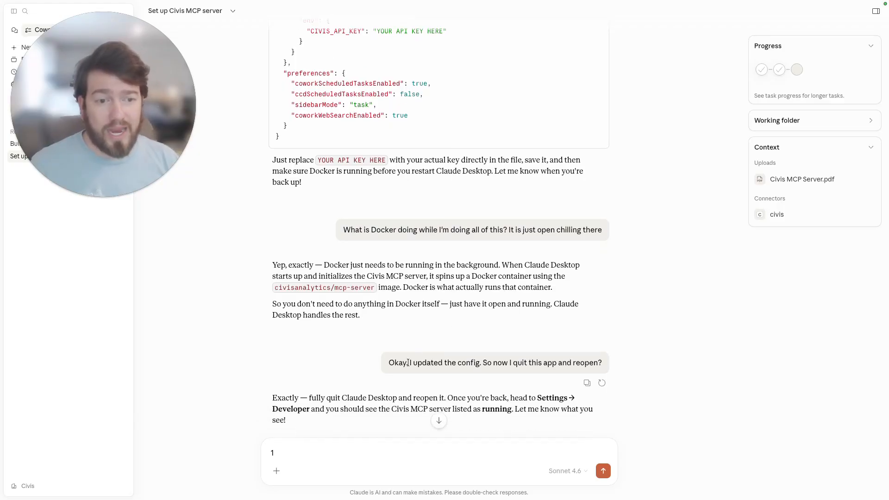
drag(394, 364, 594, 363)
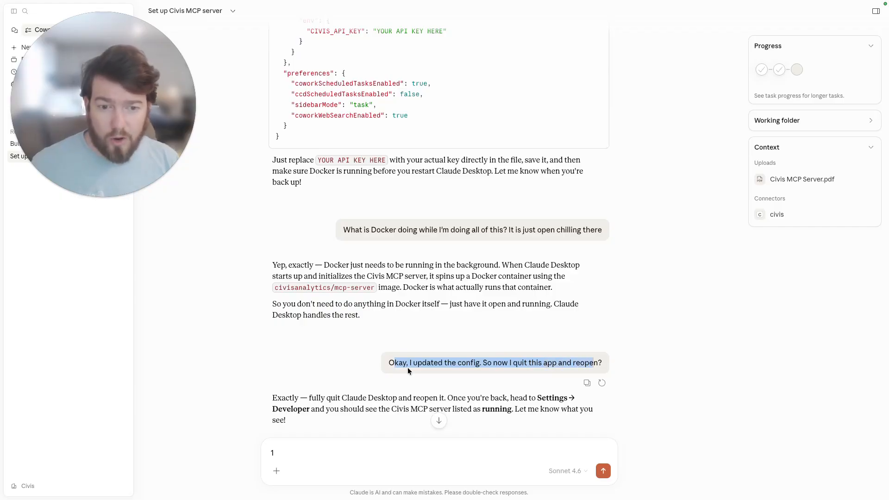
Review the restart confirmation messages and compare them with the running mcp-server containers in Docker Desktop.
scroll(342, 364, down, 2)
scroll(371, 333, down, 2)
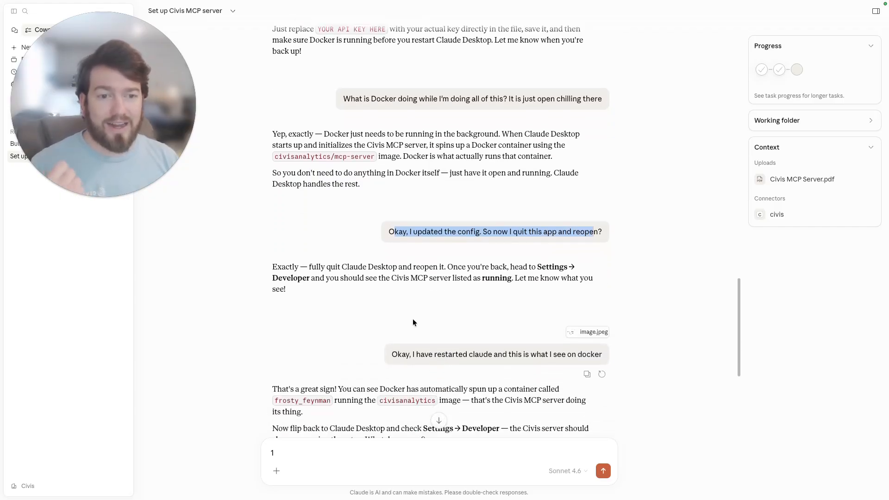
scroll(415, 302, down, 2)
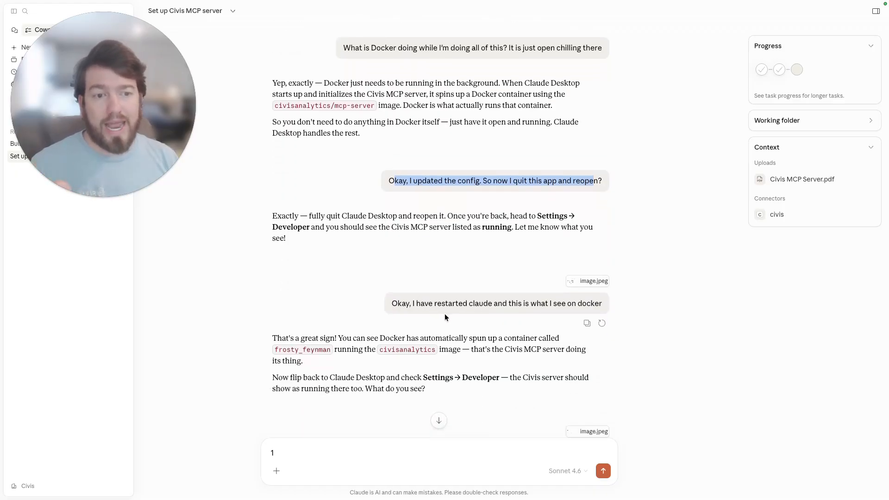
key(ctrl+Left)
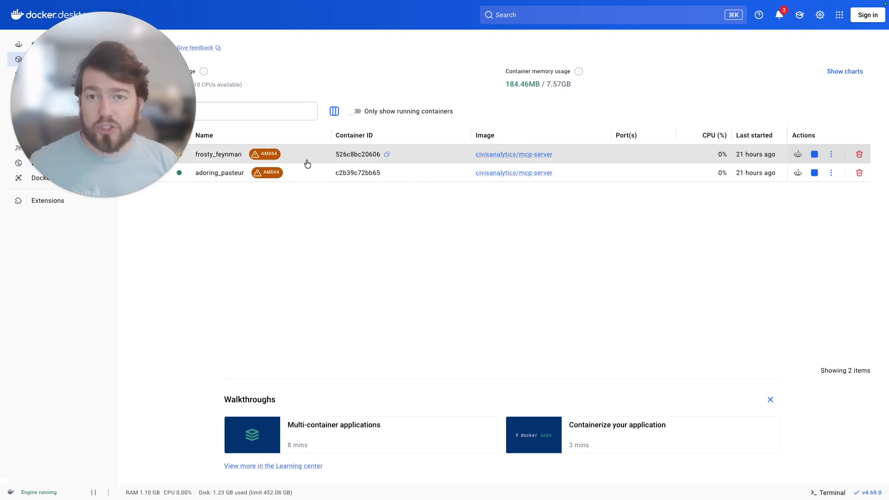
key(ctrl+Right)
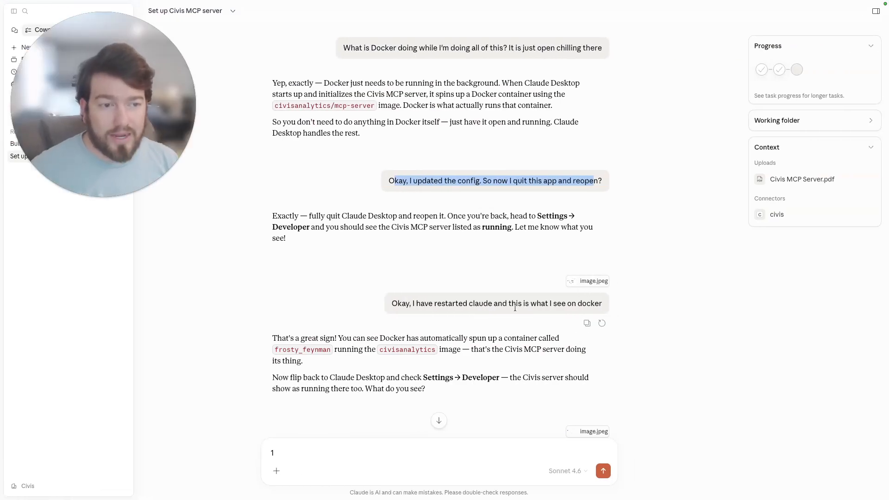
scroll(514, 309, down, 5)
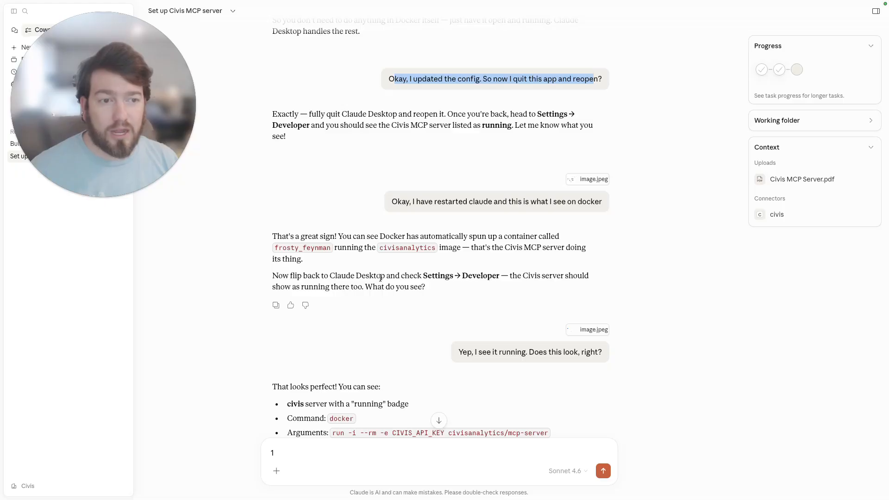
Scroll down and highlight the instruction about checking the Civis server under Settings → Developer.
scroll(372, 277, down, 1)
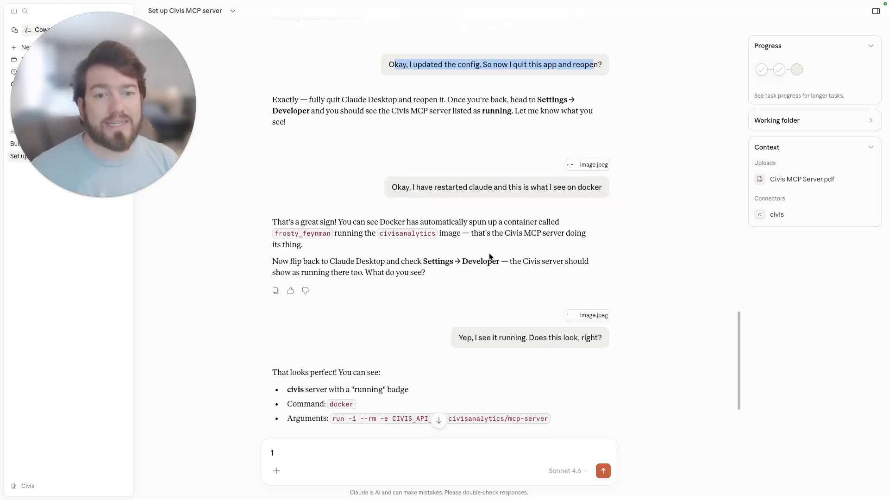
scroll(490, 256, down, 2)
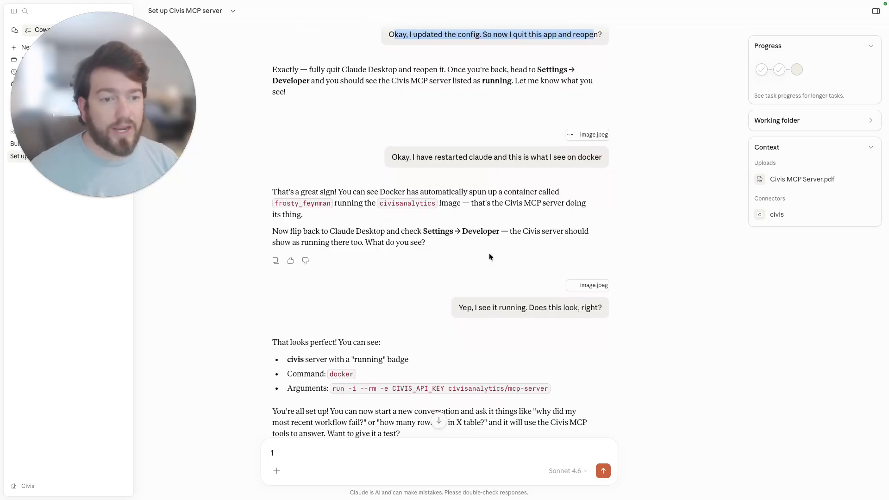
drag(273, 232, 484, 237)
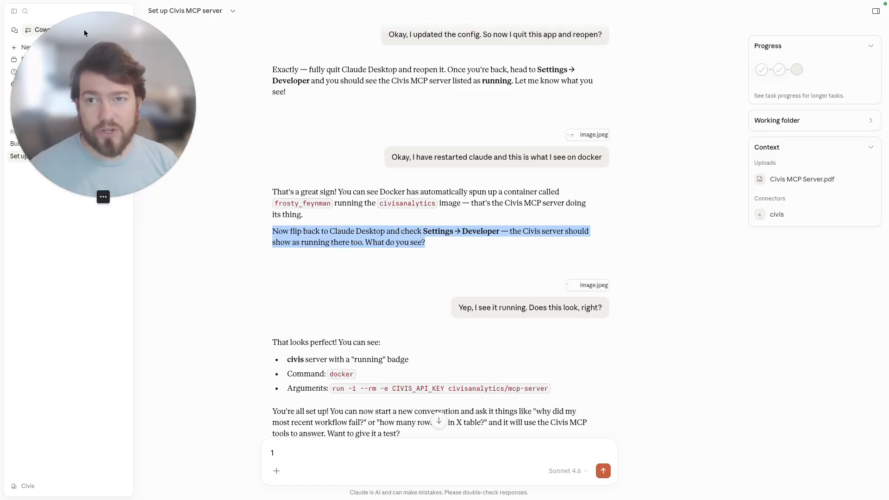
Open the app's Developer settings to check the civis local MCP server's status, then return to the chat.
mouse_move(66, 22)
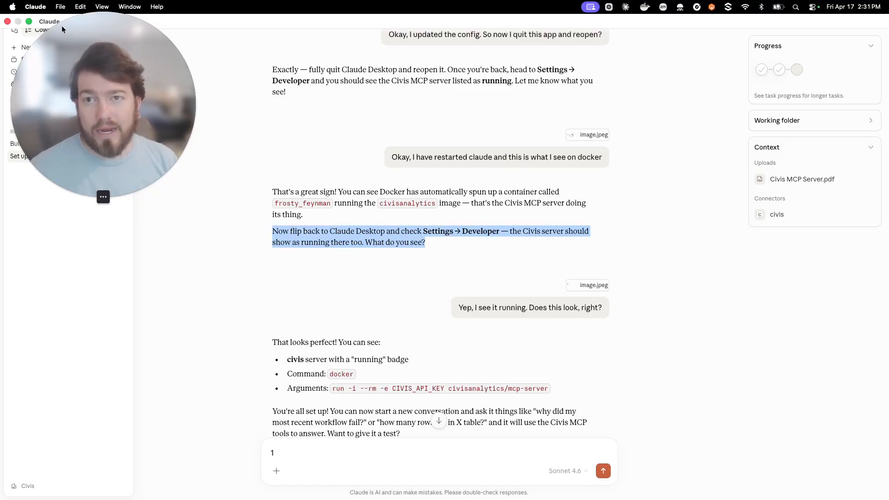
click(38, 7)
click(38, 39)
click(40, 12)
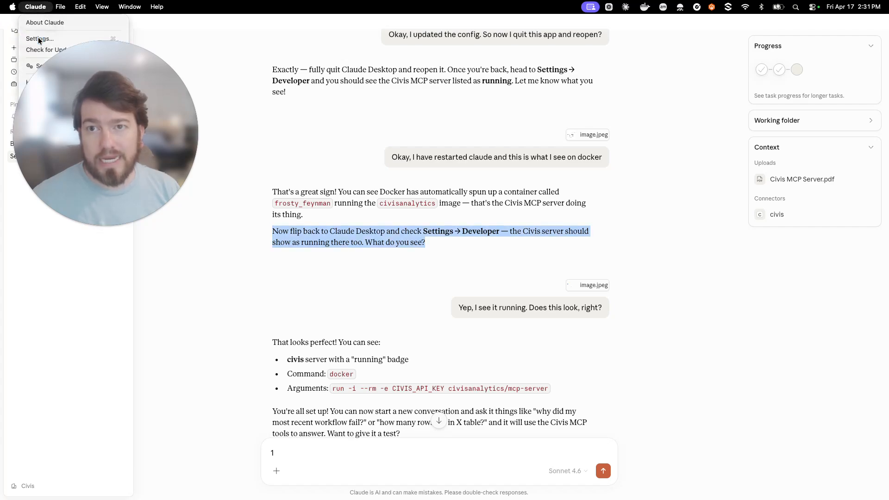
click(38, 37)
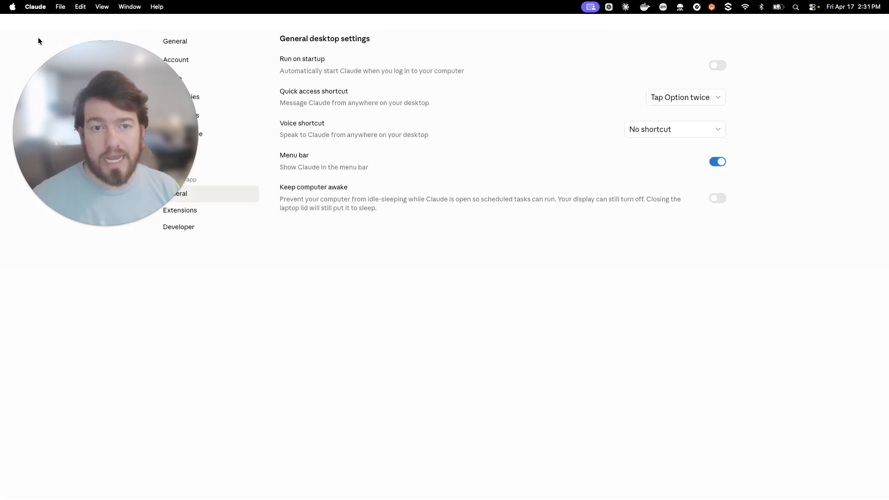
click(187, 229)
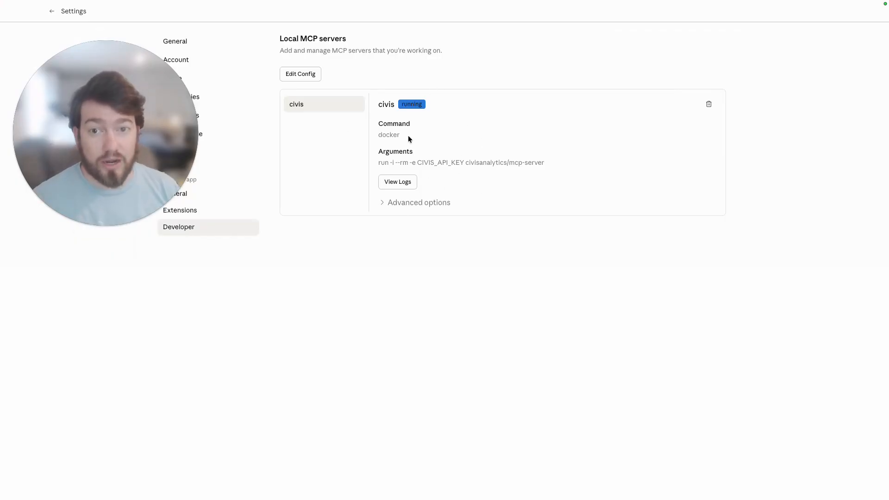
click(51, 11)
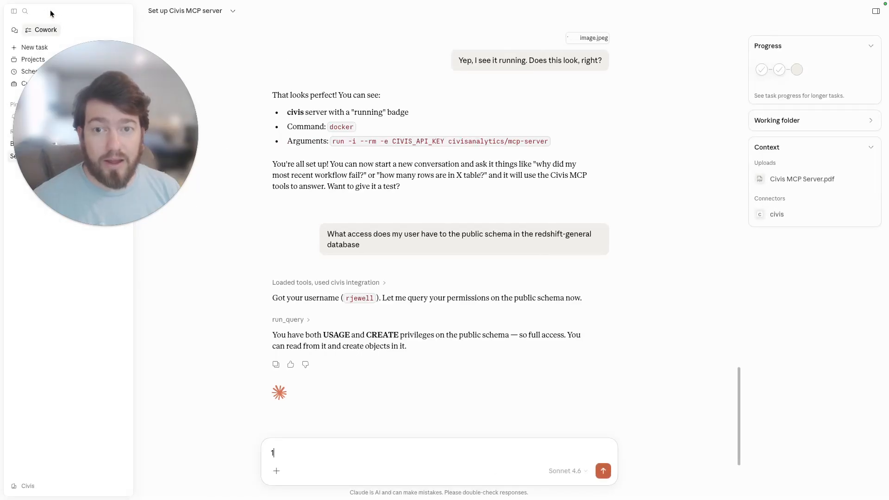
Review the test question about public schema access in redshift-general and highlight the lines of the permissions answer.
scroll(493, 241, up, 3)
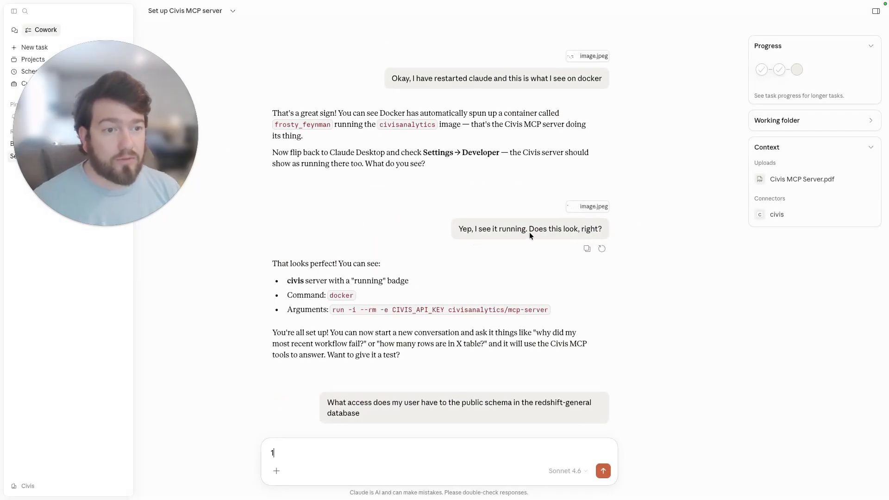
scroll(343, 270, down, 1)
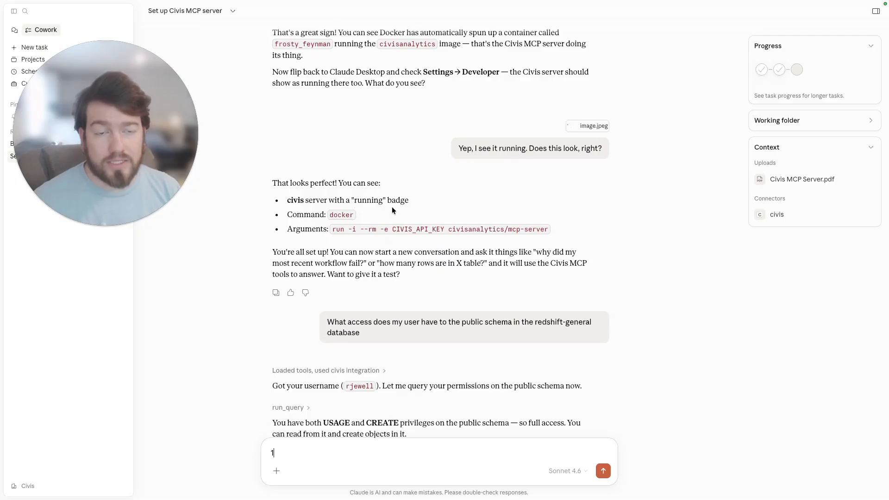
scroll(392, 259, down, 1)
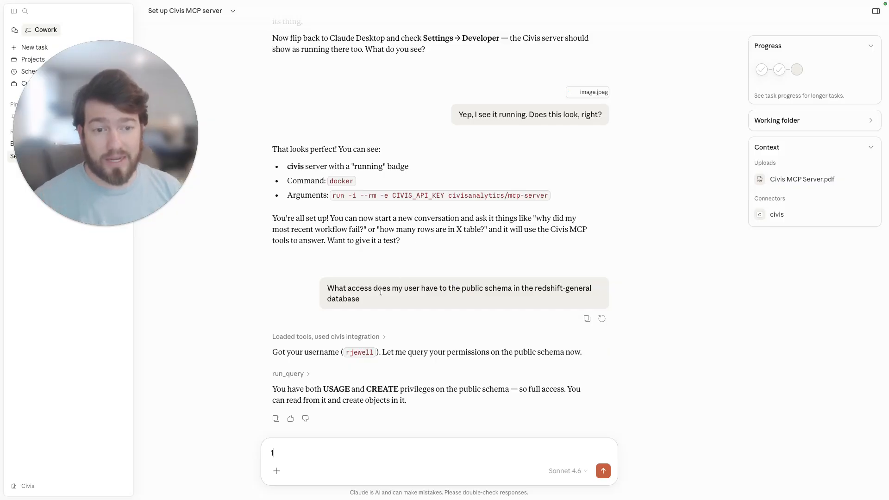
drag(360, 301, 318, 289)
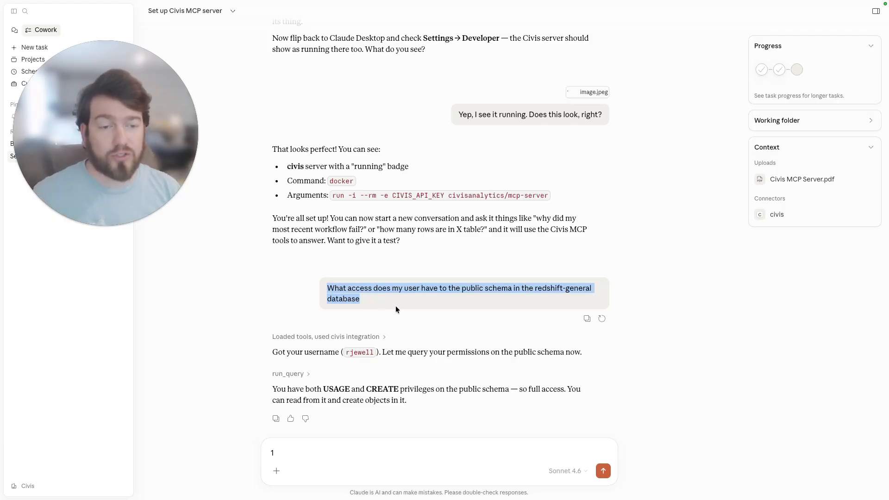
click(422, 321)
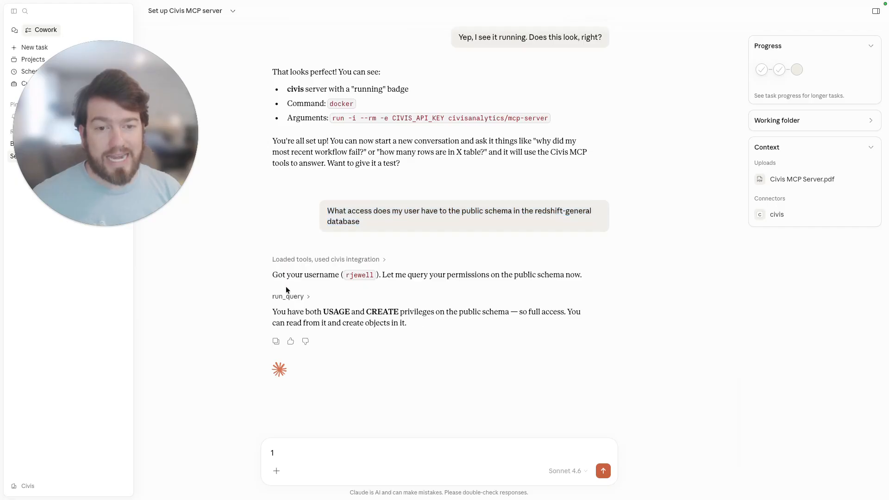
drag(272, 276, 316, 277)
click(303, 318)
drag(268, 313, 534, 316)
click(480, 338)
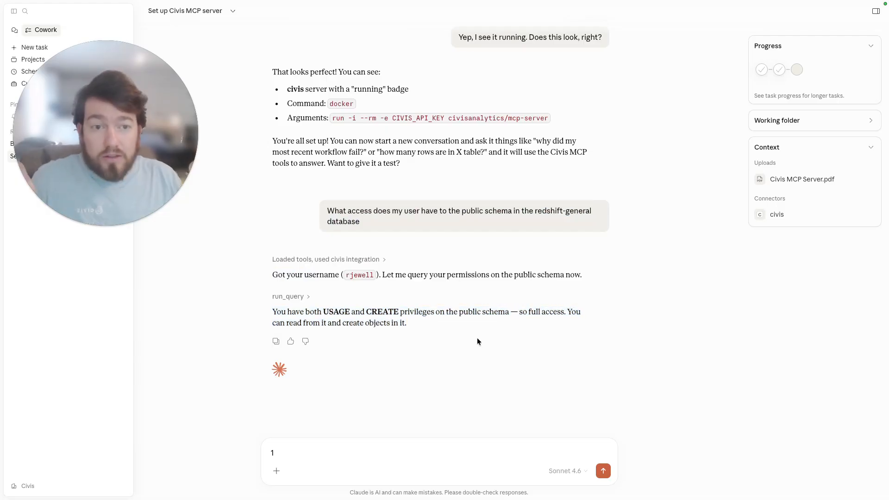
Scroll back through the whole setup conversation, from the prerequisites and config JSON down to the test query.
scroll(479, 326, up, 15)
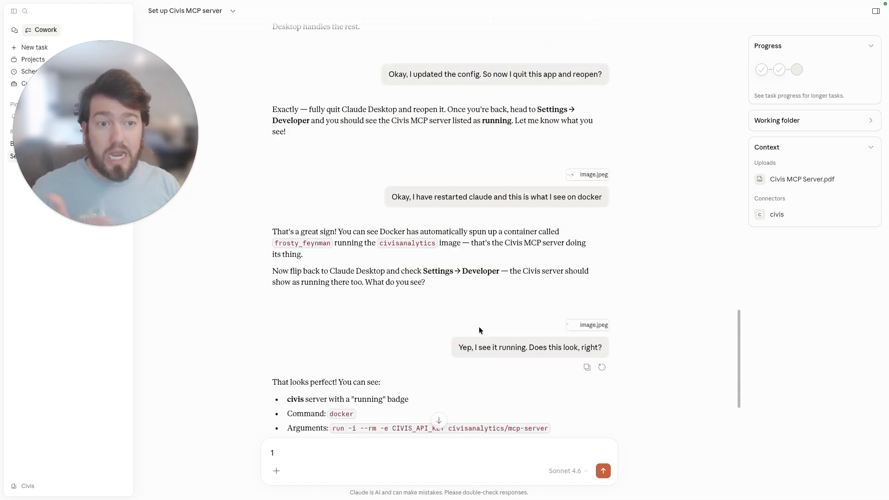
scroll(473, 323, up, 15)
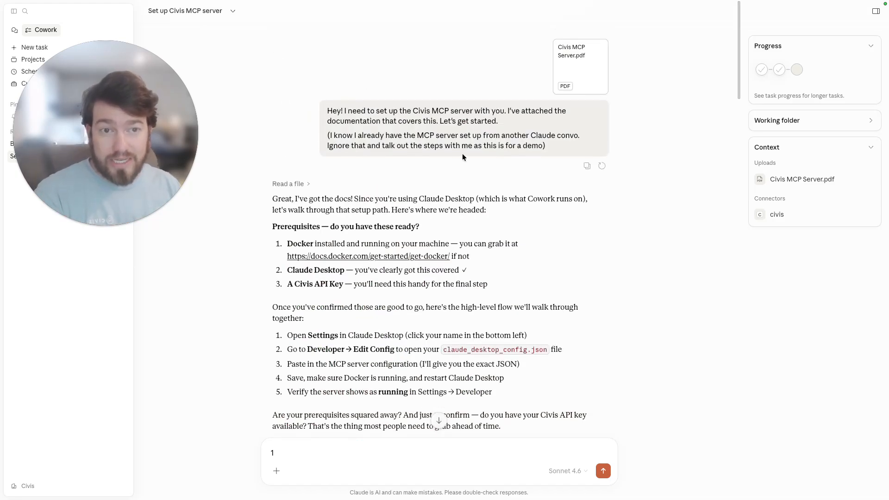
scroll(472, 224, down, 2)
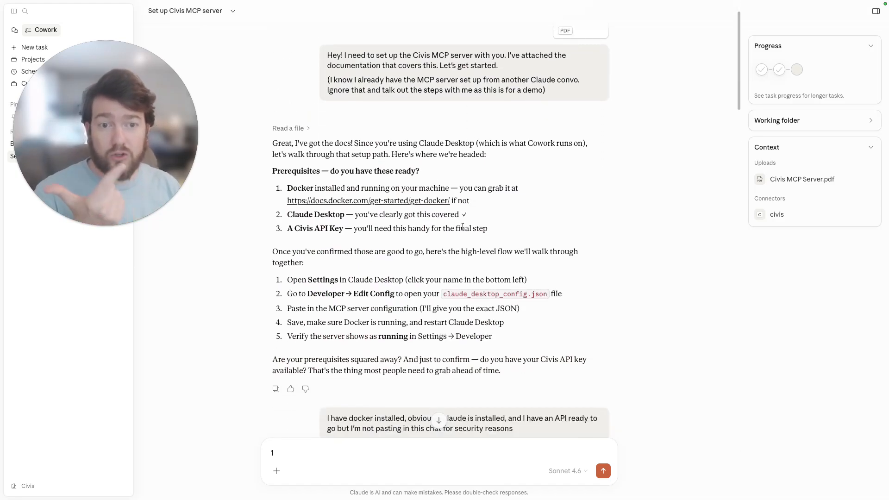
scroll(466, 241, down, 5)
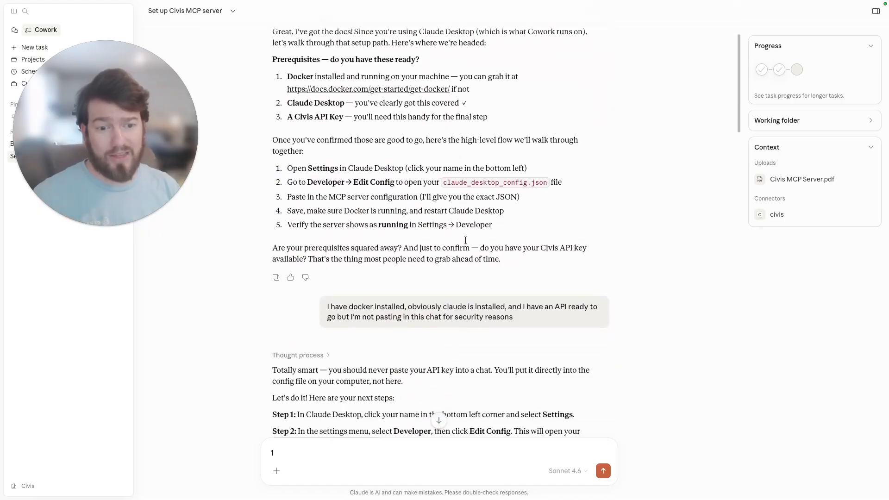
scroll(472, 252, down, 5)
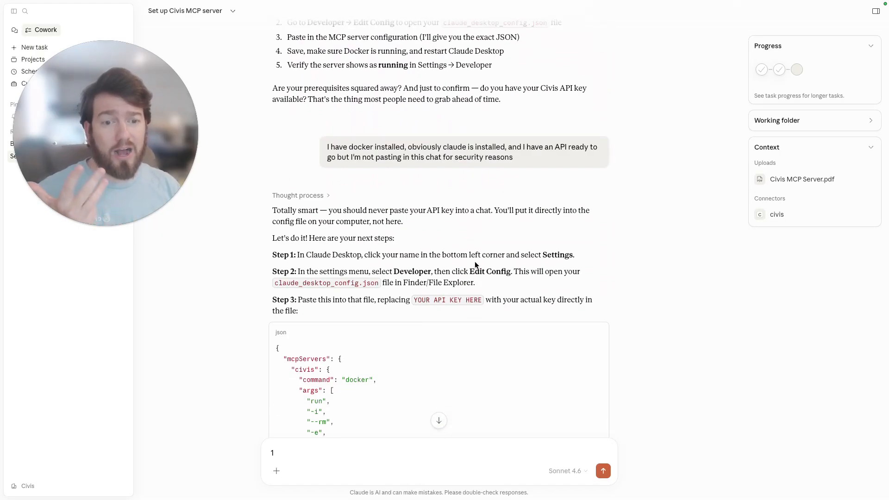
scroll(474, 262, down, 3)
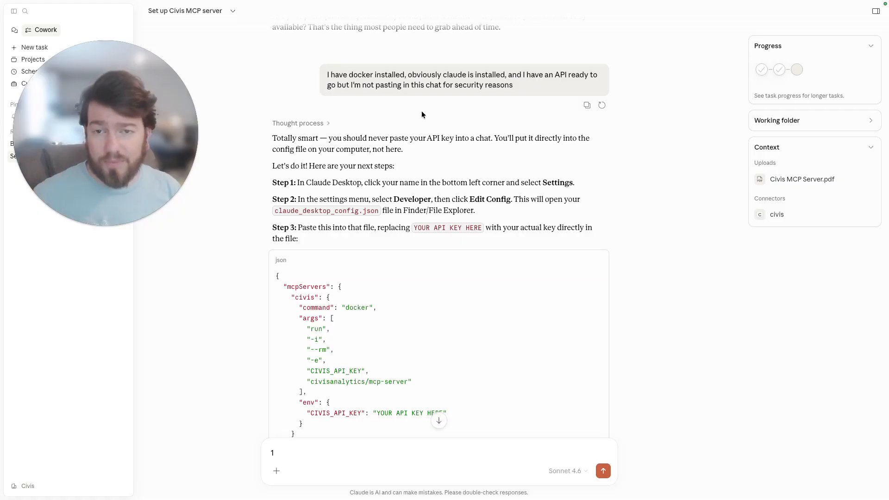
scroll(452, 185, down, 10)
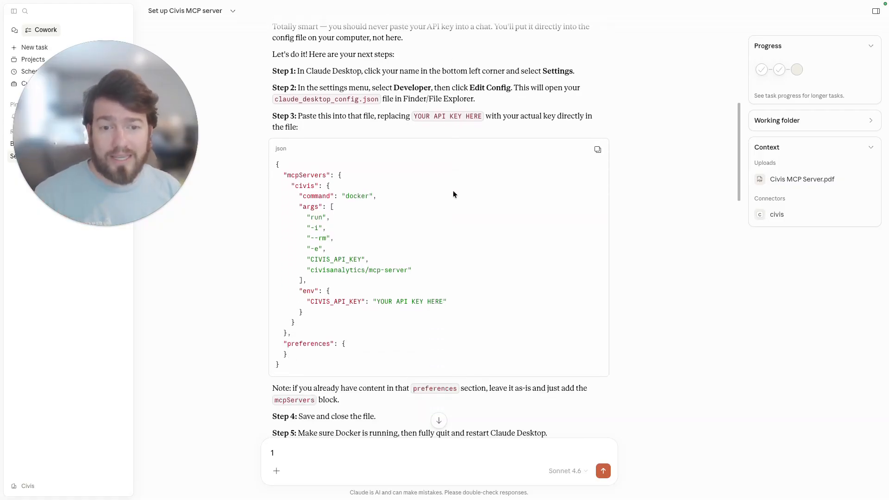
scroll(454, 194, down, 5)
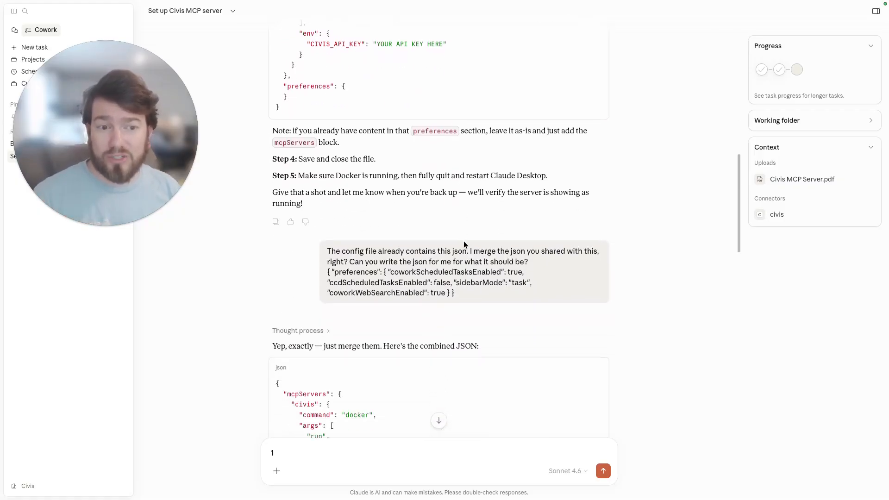
scroll(463, 296, down, 1)
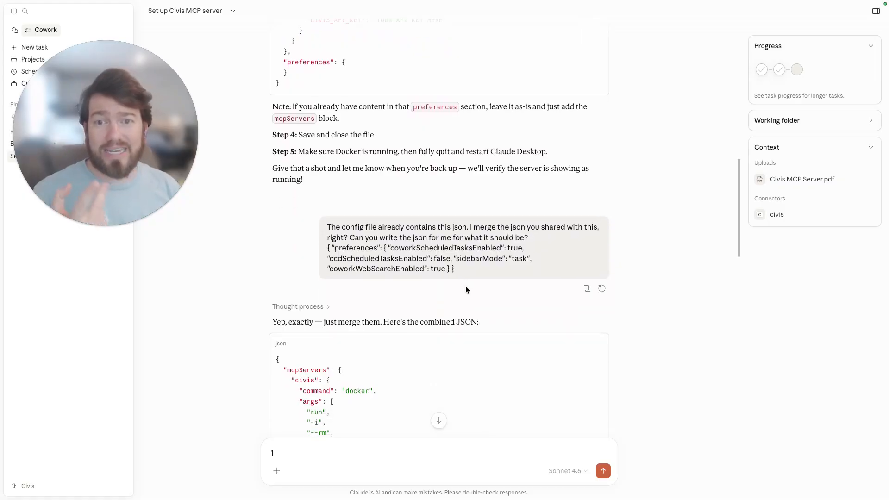
scroll(468, 284, down, 2)
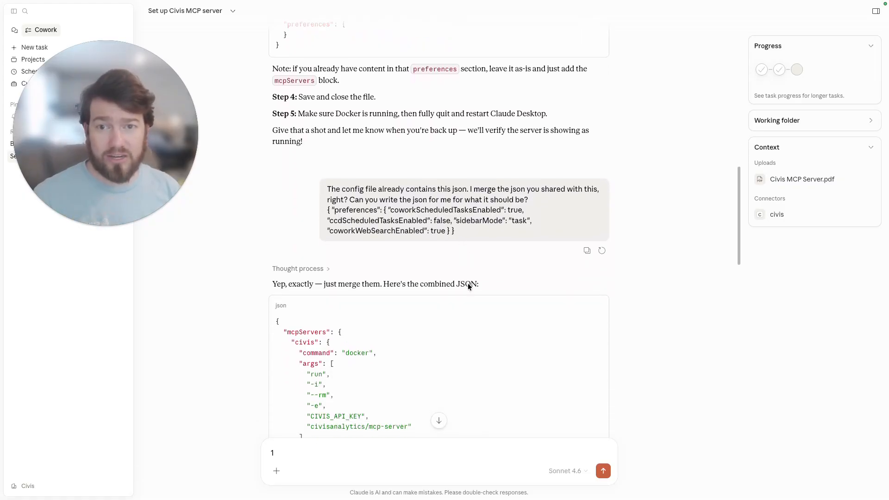
scroll(469, 283, down, 10)
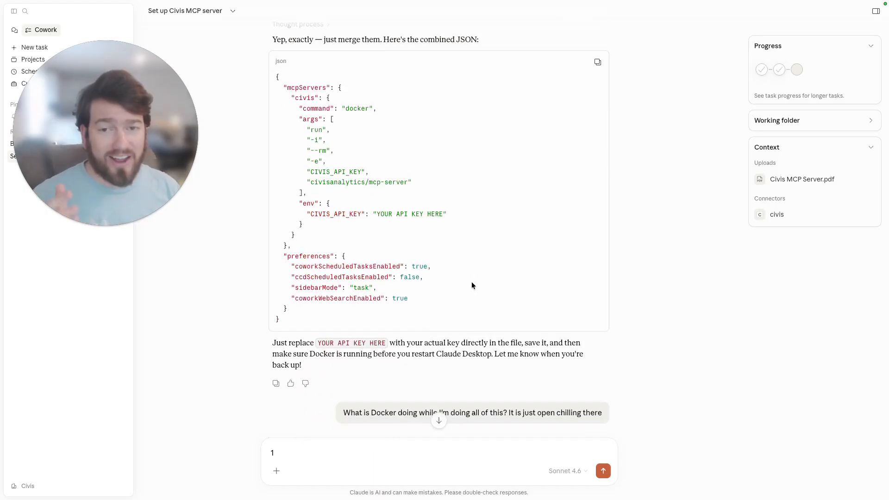
scroll(472, 284, down, 8)
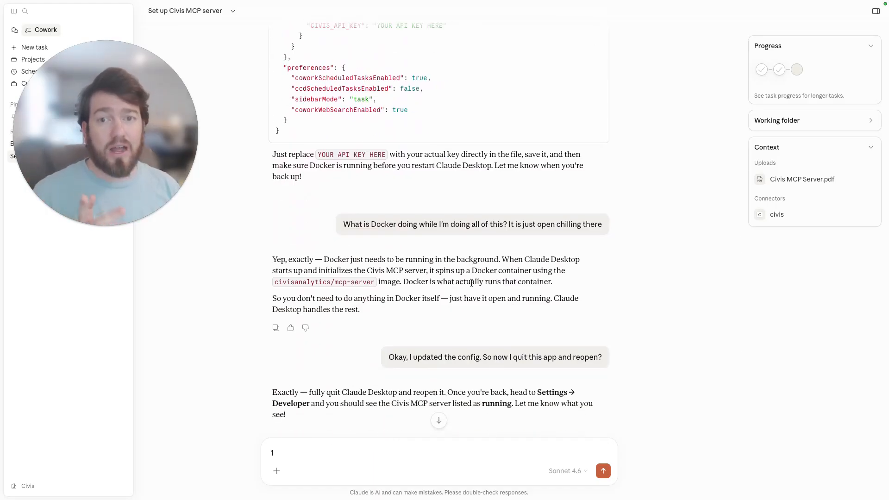
scroll(471, 281, down, 1)
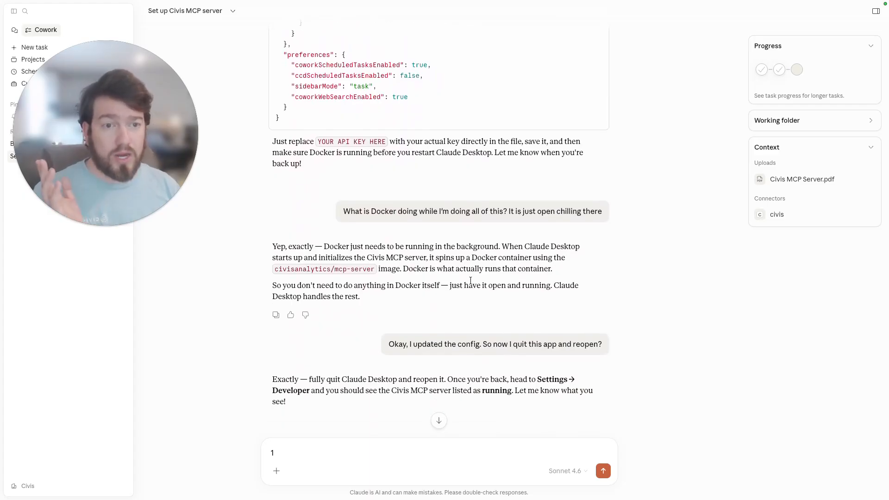
scroll(471, 280, down, 6)
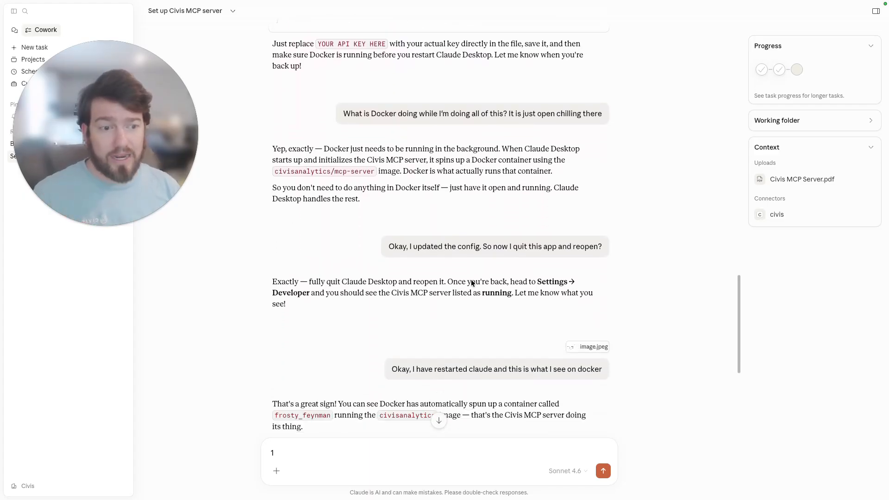
scroll(475, 281, down, 1)
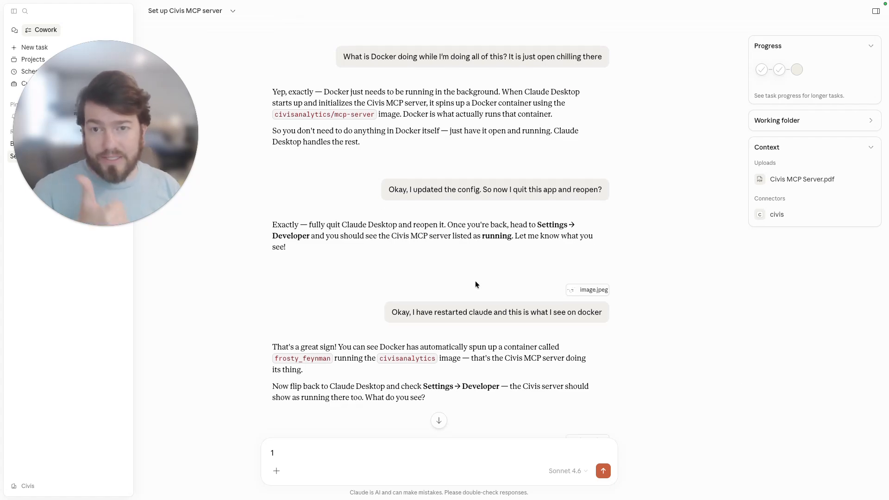
scroll(476, 280, down, 2)
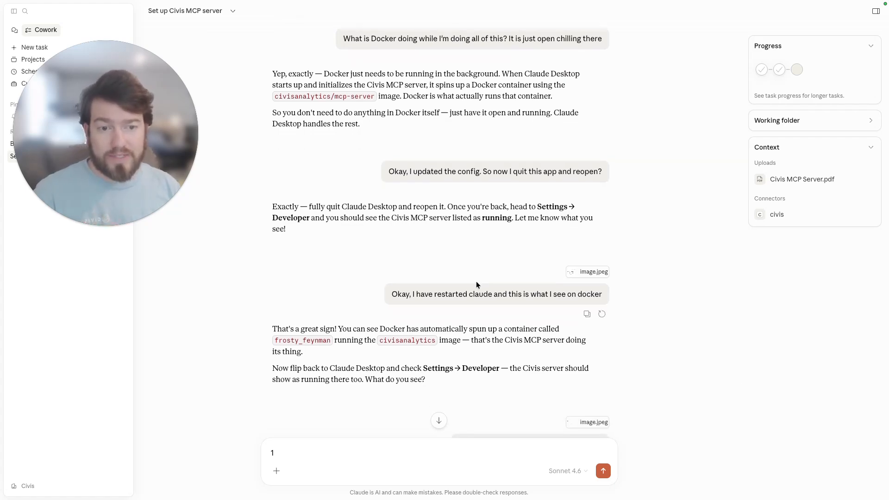
scroll(477, 283, down, 5)
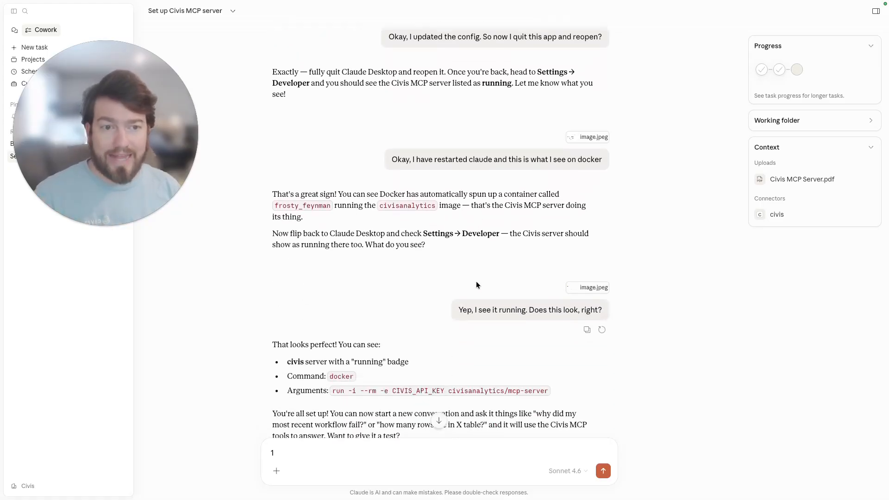
scroll(477, 281, down, 8)
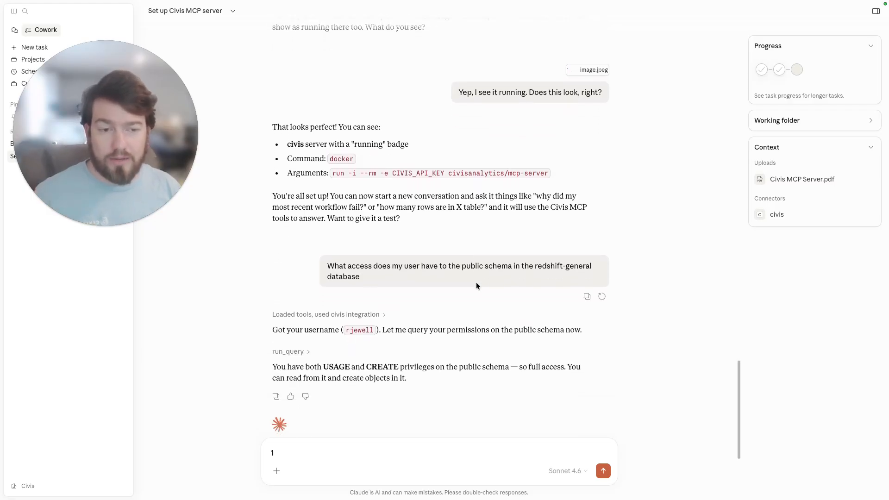
scroll(476, 282, down, 2)
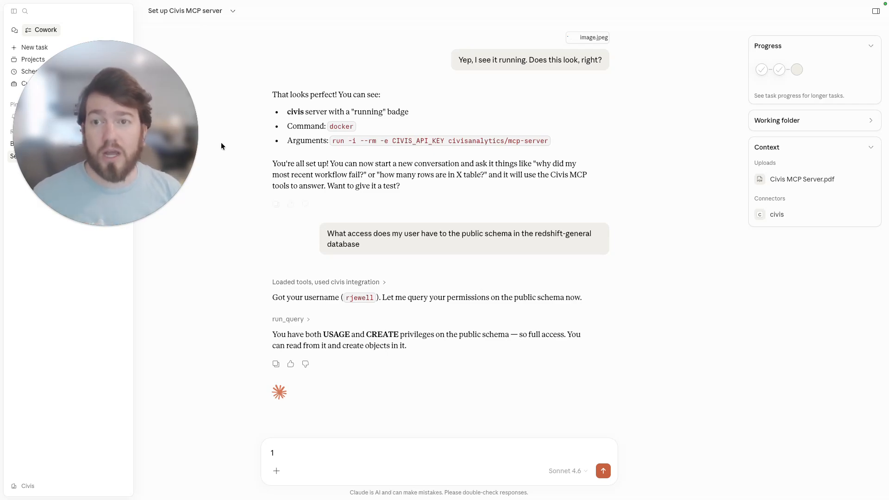
Switch to the Build HTML report for Civis Platform conversation and read through its report summary.
mouse_move(176, 103)
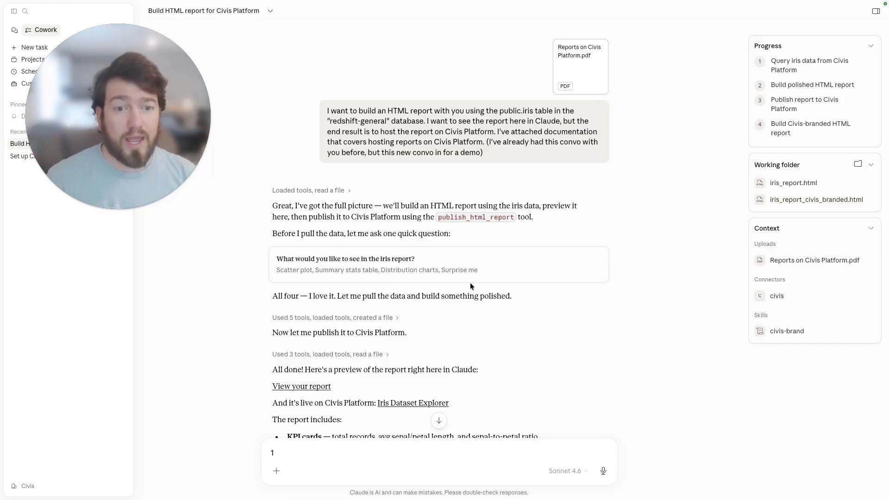
scroll(445, 279, down, 2)
scroll(408, 259, down, 1)
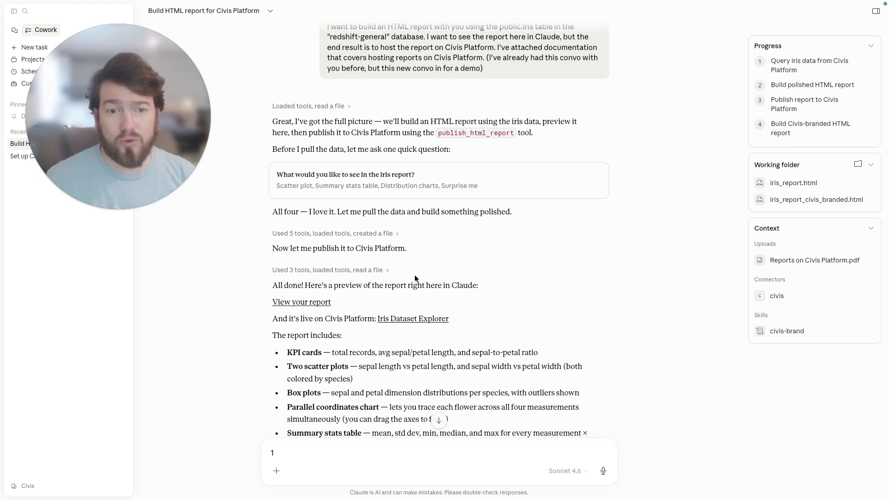
Open the iris report preview from the chat and scroll through its KPI cards, charts and summary statistics table.
scroll(415, 274, down, 1)
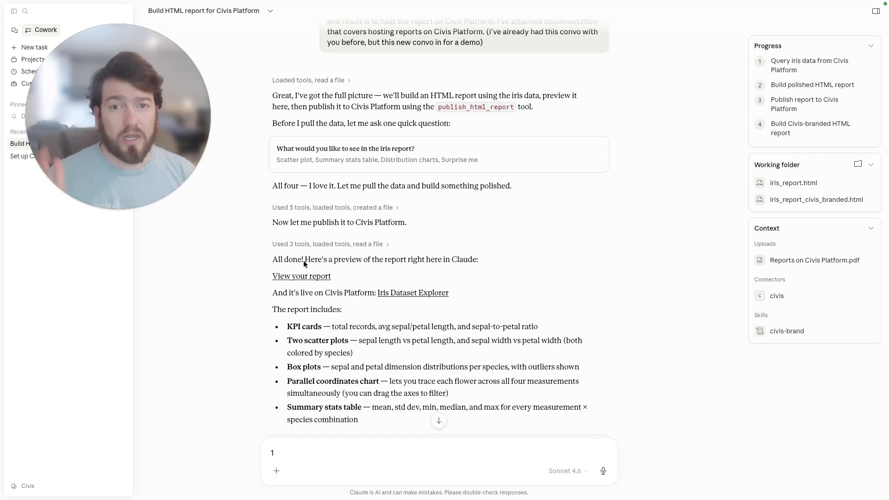
scroll(352, 273, down, 1)
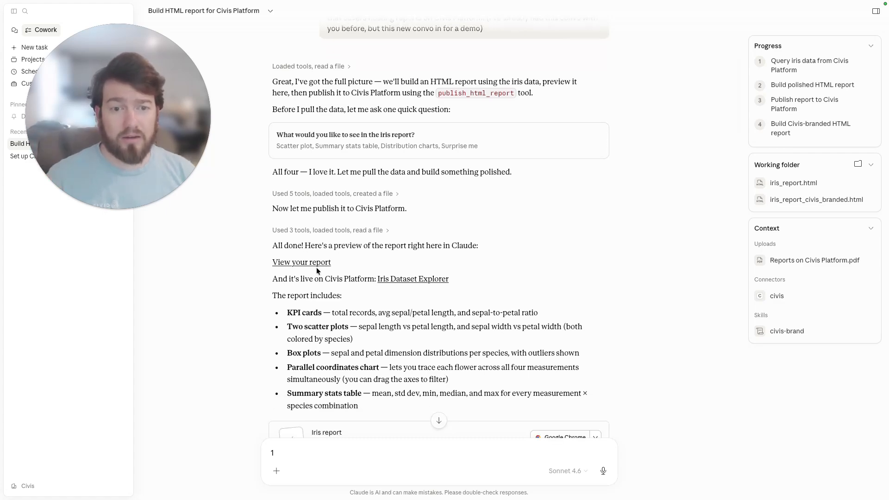
click(318, 263)
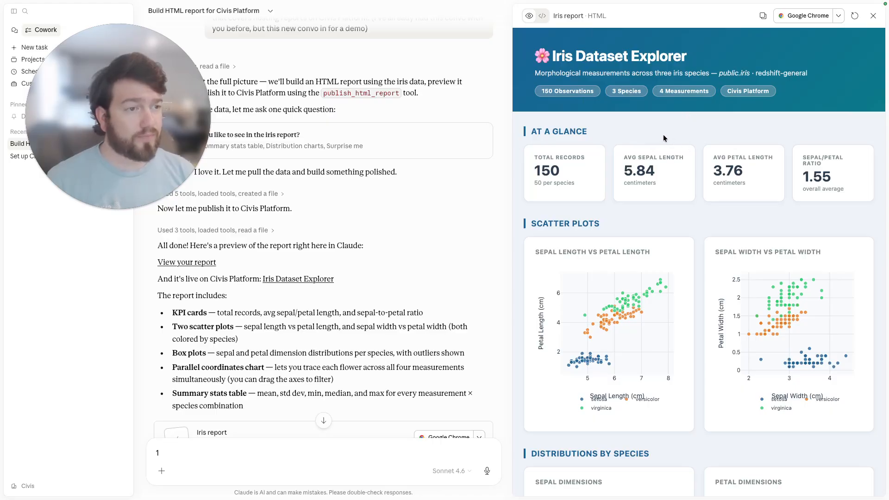
scroll(648, 148, down, 1)
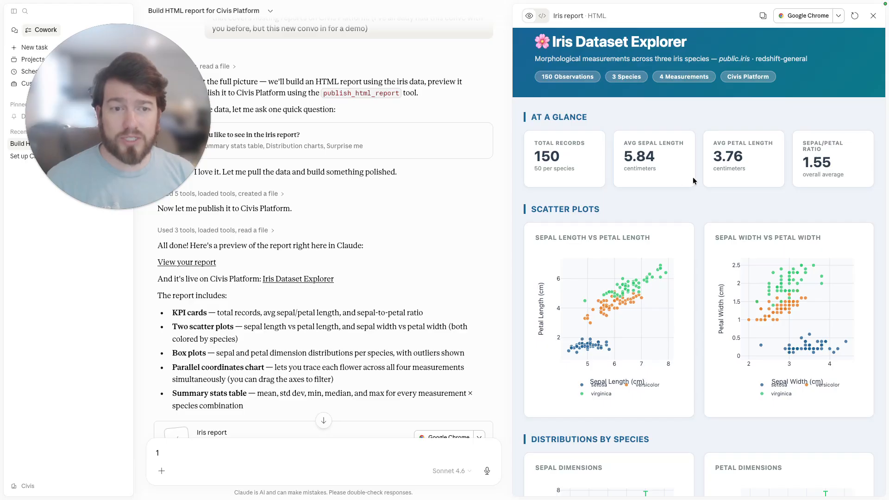
scroll(671, 190, down, 5)
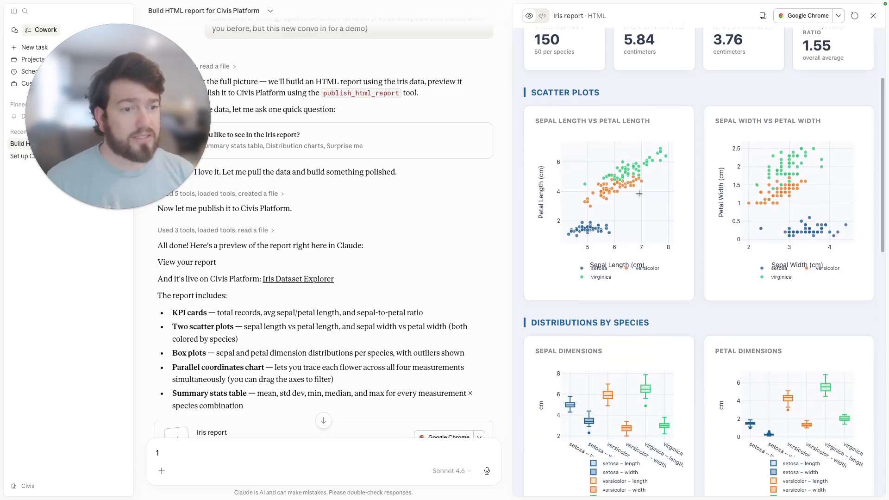
scroll(695, 299, down, 3)
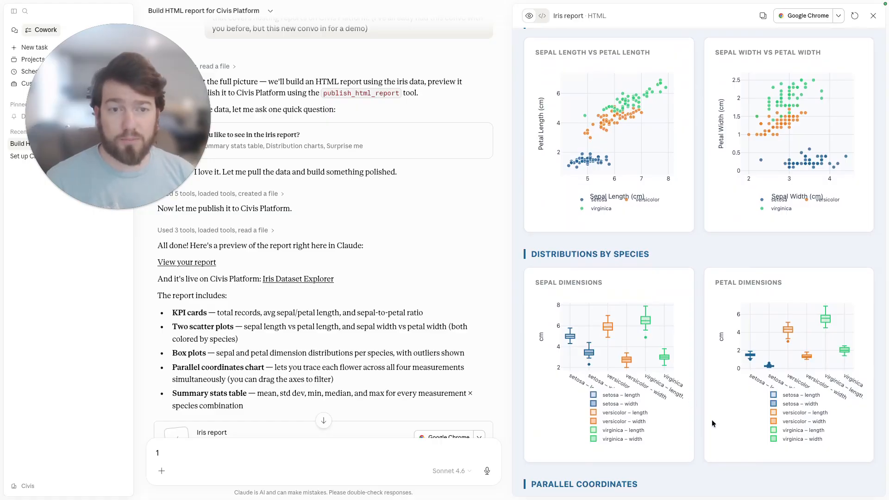
scroll(700, 377, down, 10)
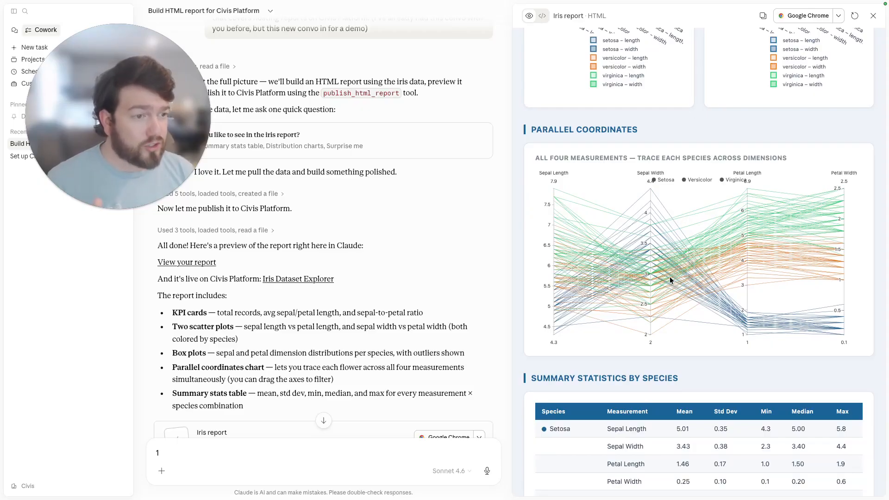
scroll(666, 275, down, 5)
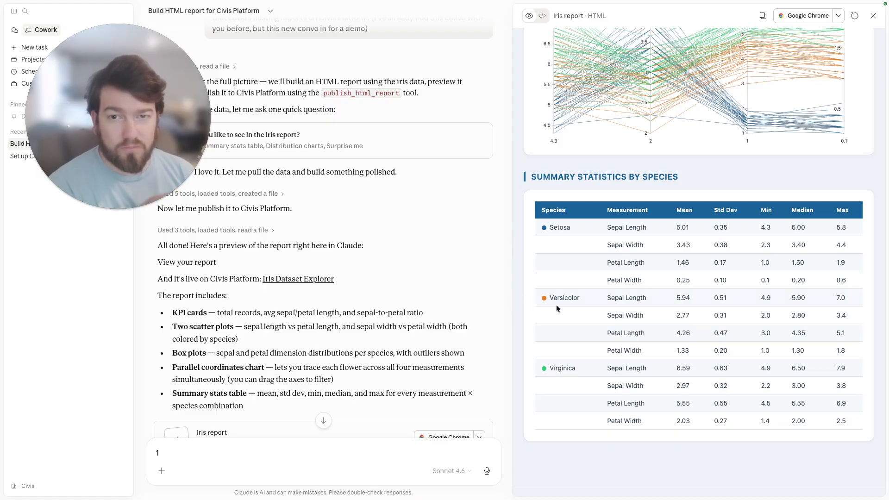
scroll(596, 318, up, 5)
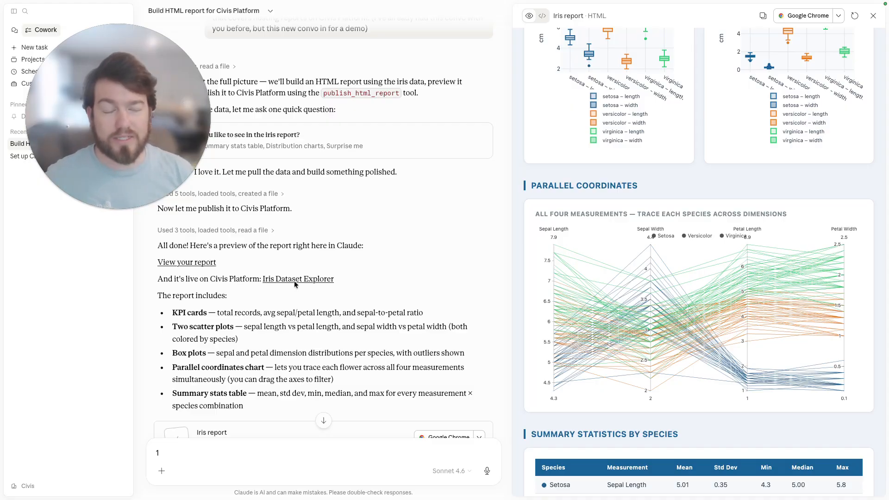
Switch to the browser and scroll through the published Iris Dataset Explorer report on Civis Platform, leaving fullscreen view.
key(ctrl+Left)
key(ctrl+Left)
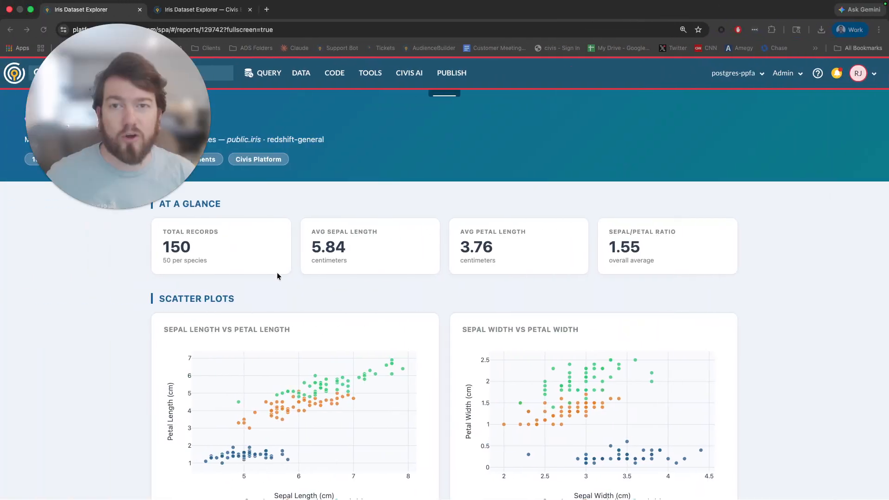
drag(131, 57, 822, 139)
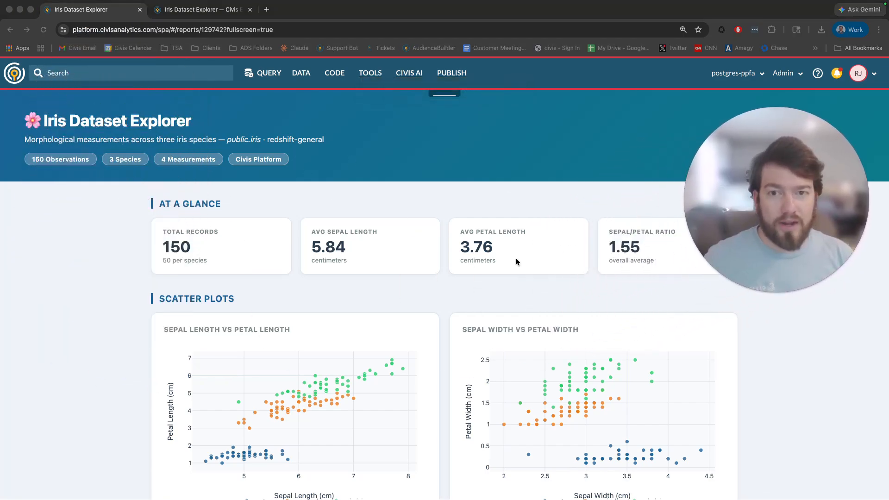
scroll(519, 257, down, 5)
scroll(516, 258, down, 7)
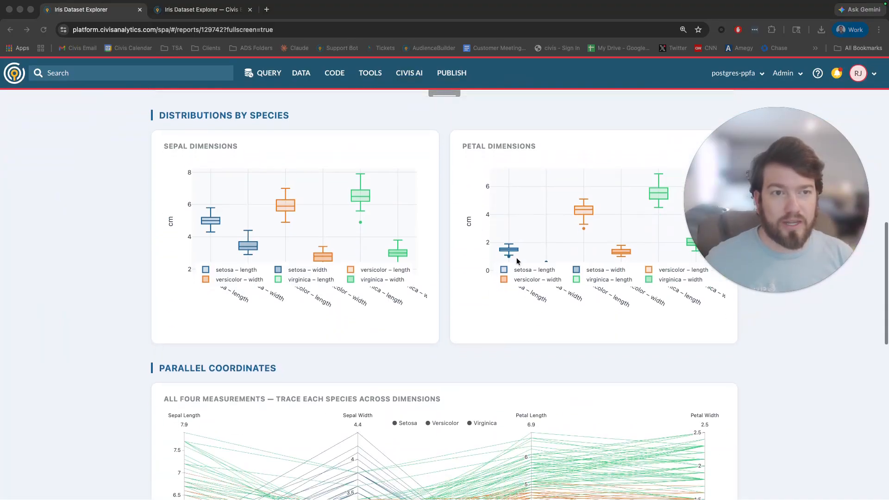
drag(702, 187, 33, 213)
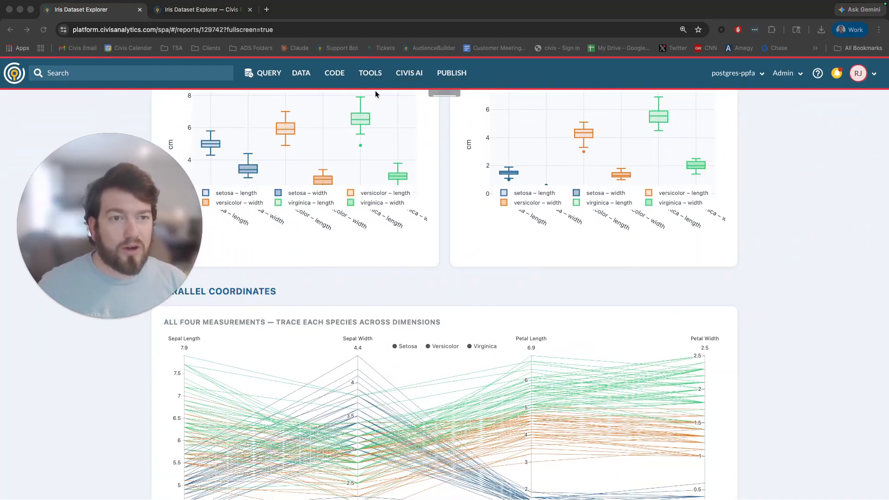
click(444, 99)
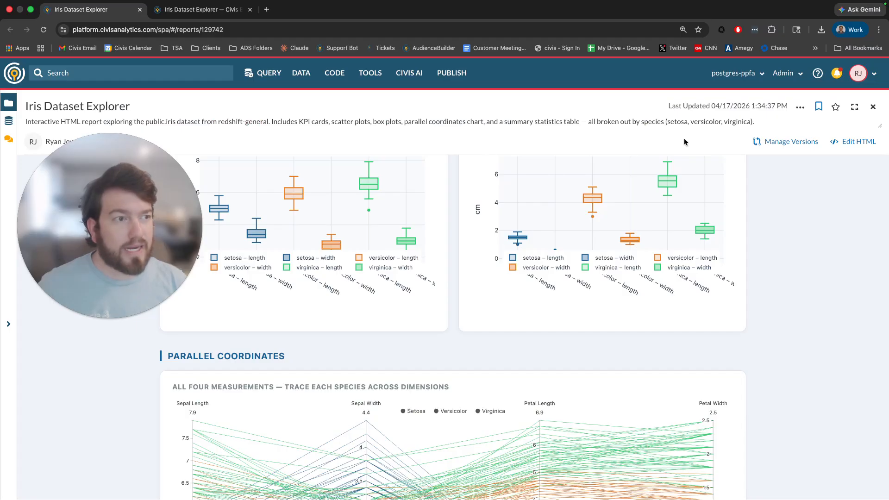
Open the published report's options menu to review its actions such as Share, then dismiss it.
click(800, 107)
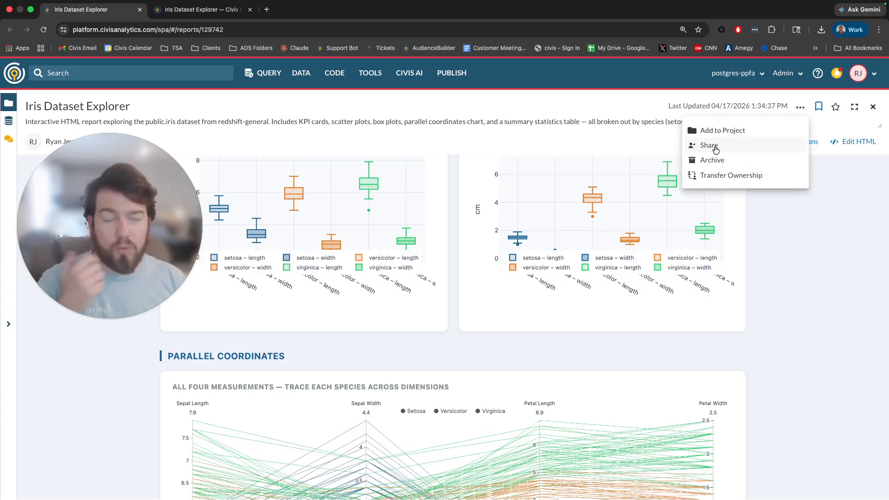
click(756, 257)
scroll(465, 200, up, 15)
Return to the chat, scroll to the branded-version reply, and open the Civis-branded report preview to scroll through it.
key(ctrl+Right)
key(ctrl+Right)
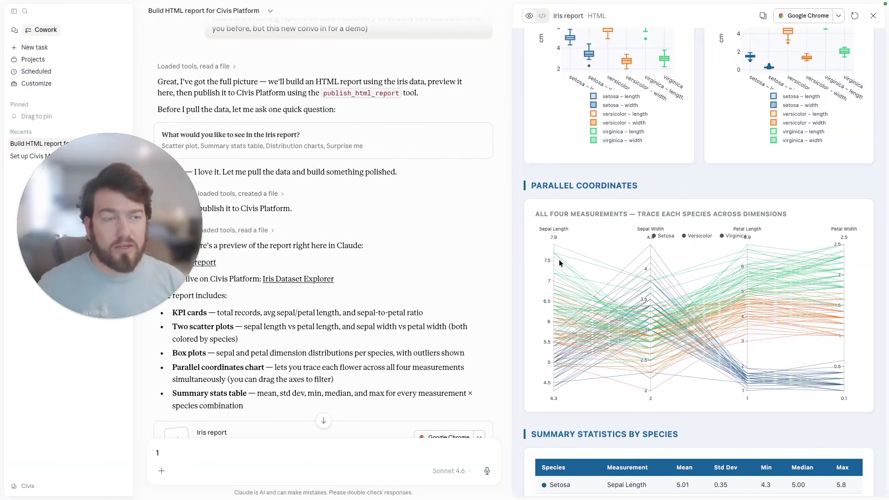
scroll(577, 261, up, 6)
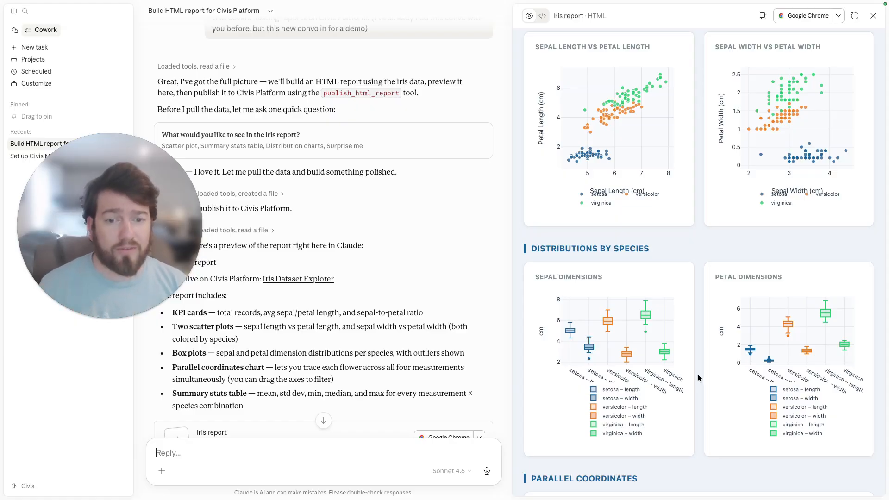
scroll(401, 269, down, 5)
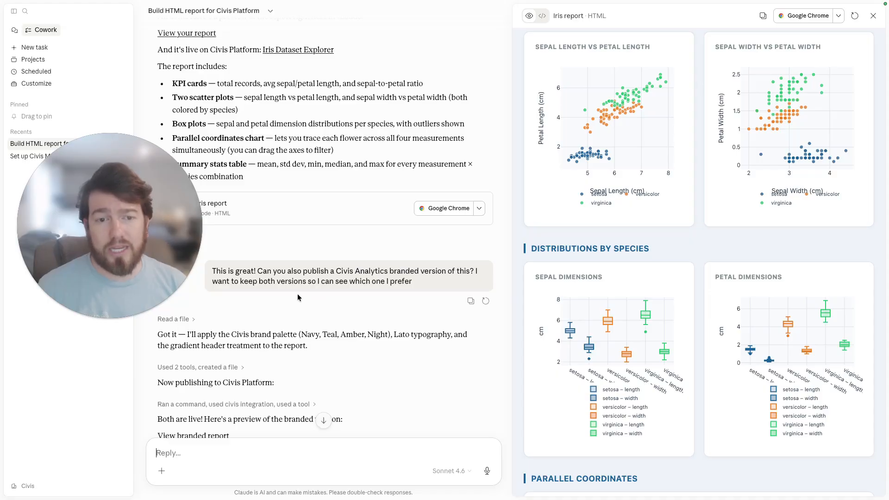
scroll(318, 294, down, 3)
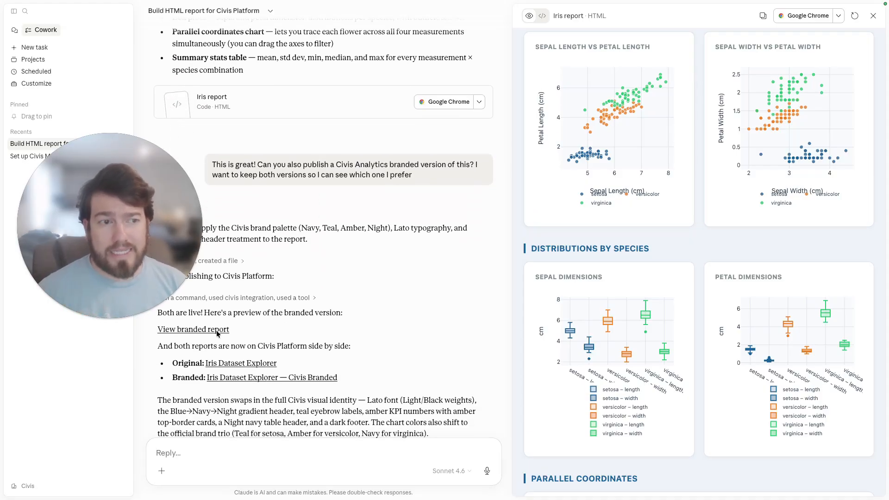
click(218, 329)
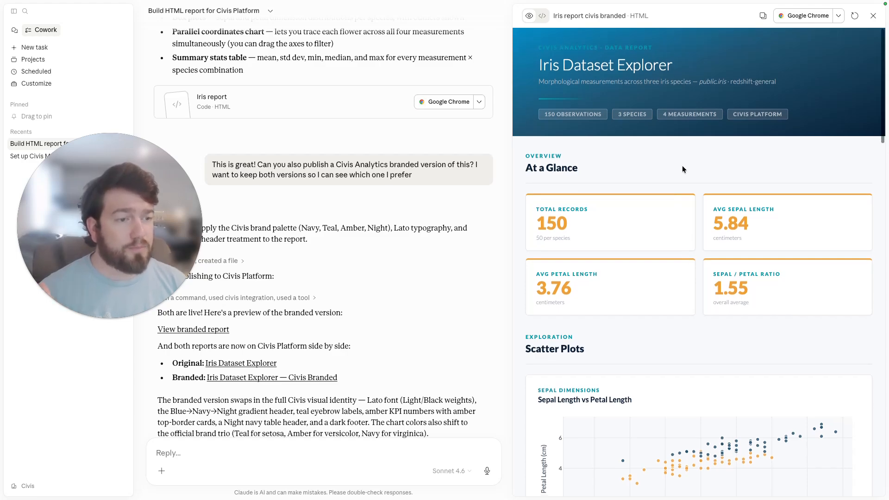
scroll(683, 166, down, 3)
scroll(683, 165, down, 5)
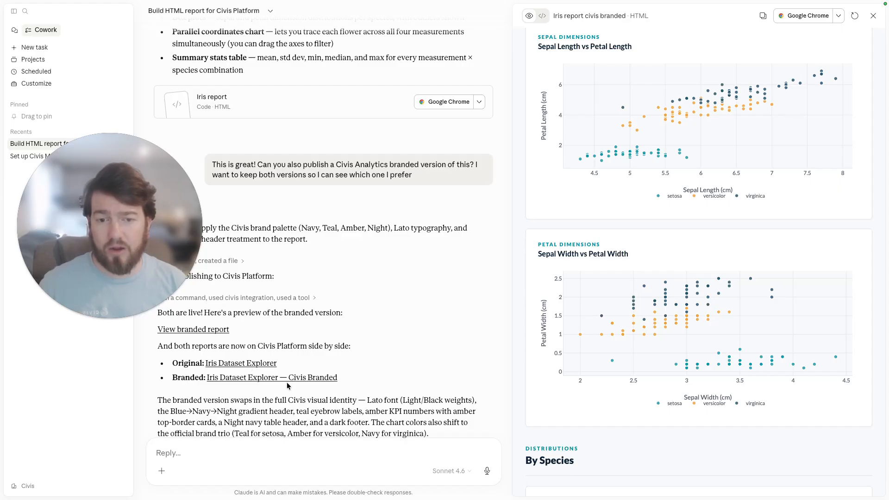
Switch to the browser and view the published Iris Dataset Explorer — Civis Branded report in its tab.
key(ctrl+Left)
key(ctrl+Left)
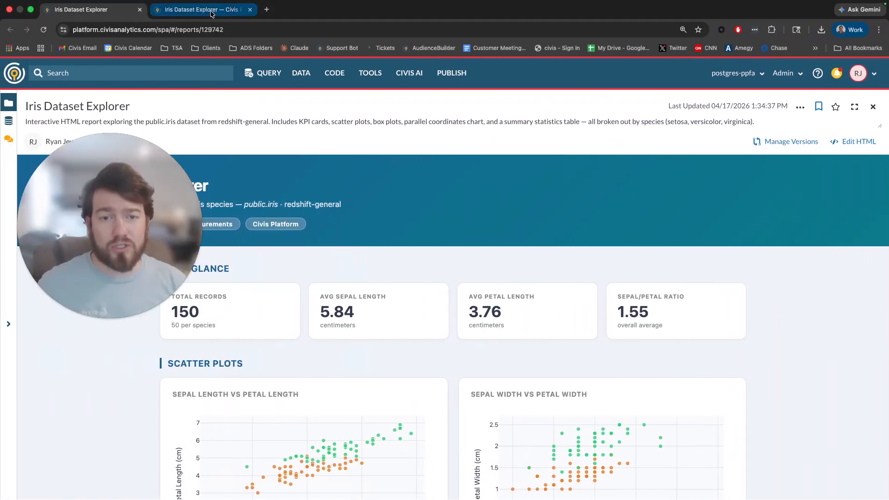
click(211, 14)
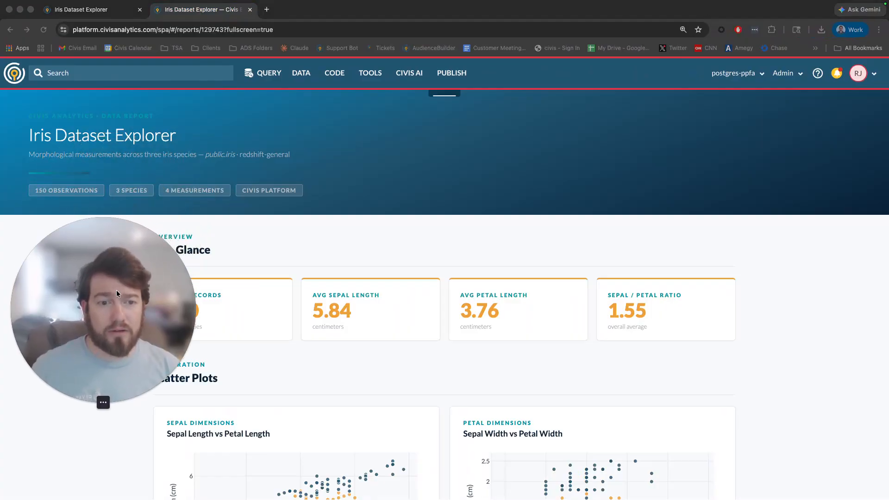
scroll(304, 217, down, 4)
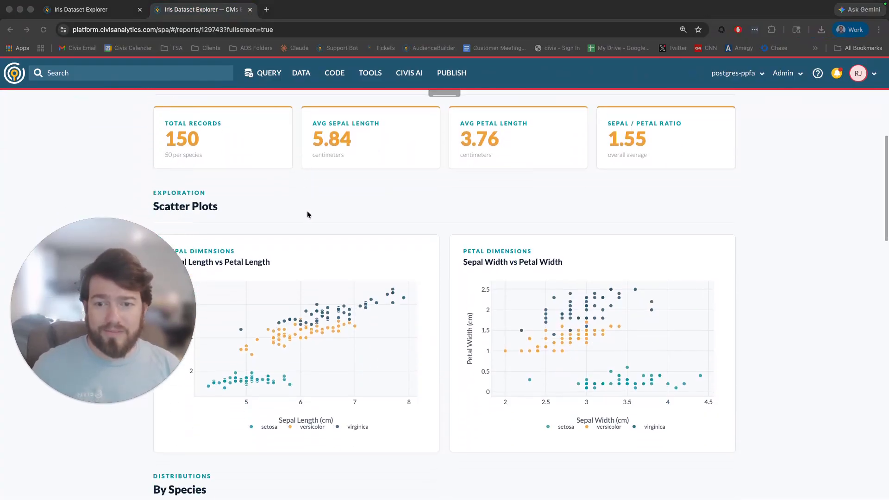
scroll(307, 214, up, 3)
scroll(307, 214, up, 1)
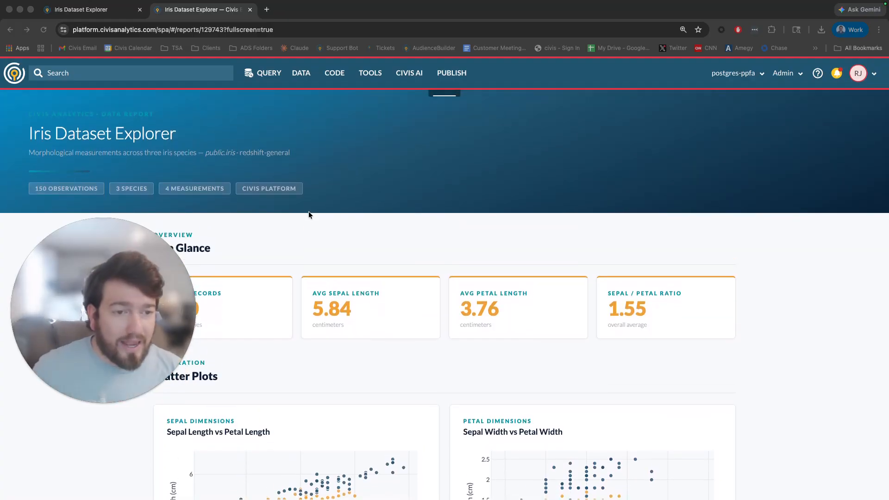
Return to the chat and scroll to the end of the branded report reply listing both published reports.
key(ctrl+Right)
key(ctrl+Right)
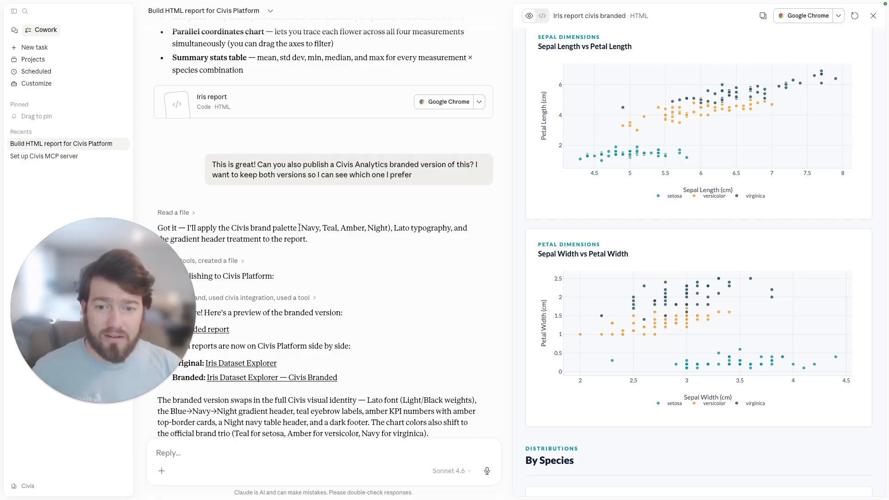
scroll(299, 227, down, 3)
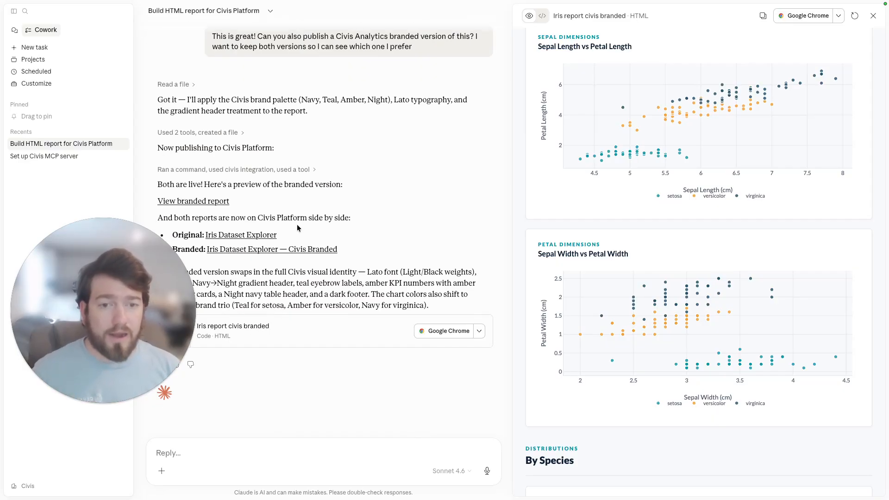
mouse_move(123, 251)
mouse_down()
mouse_move(138, 233)
mouse_move(129, 238)
mouse_up()
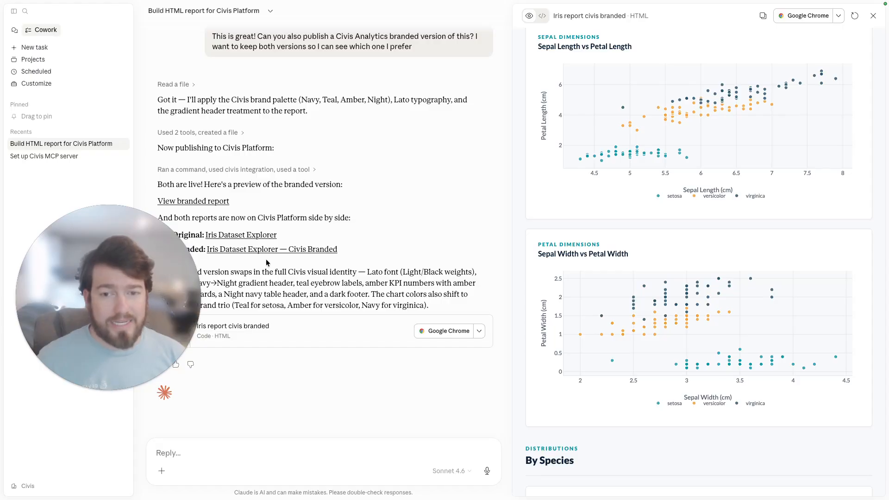